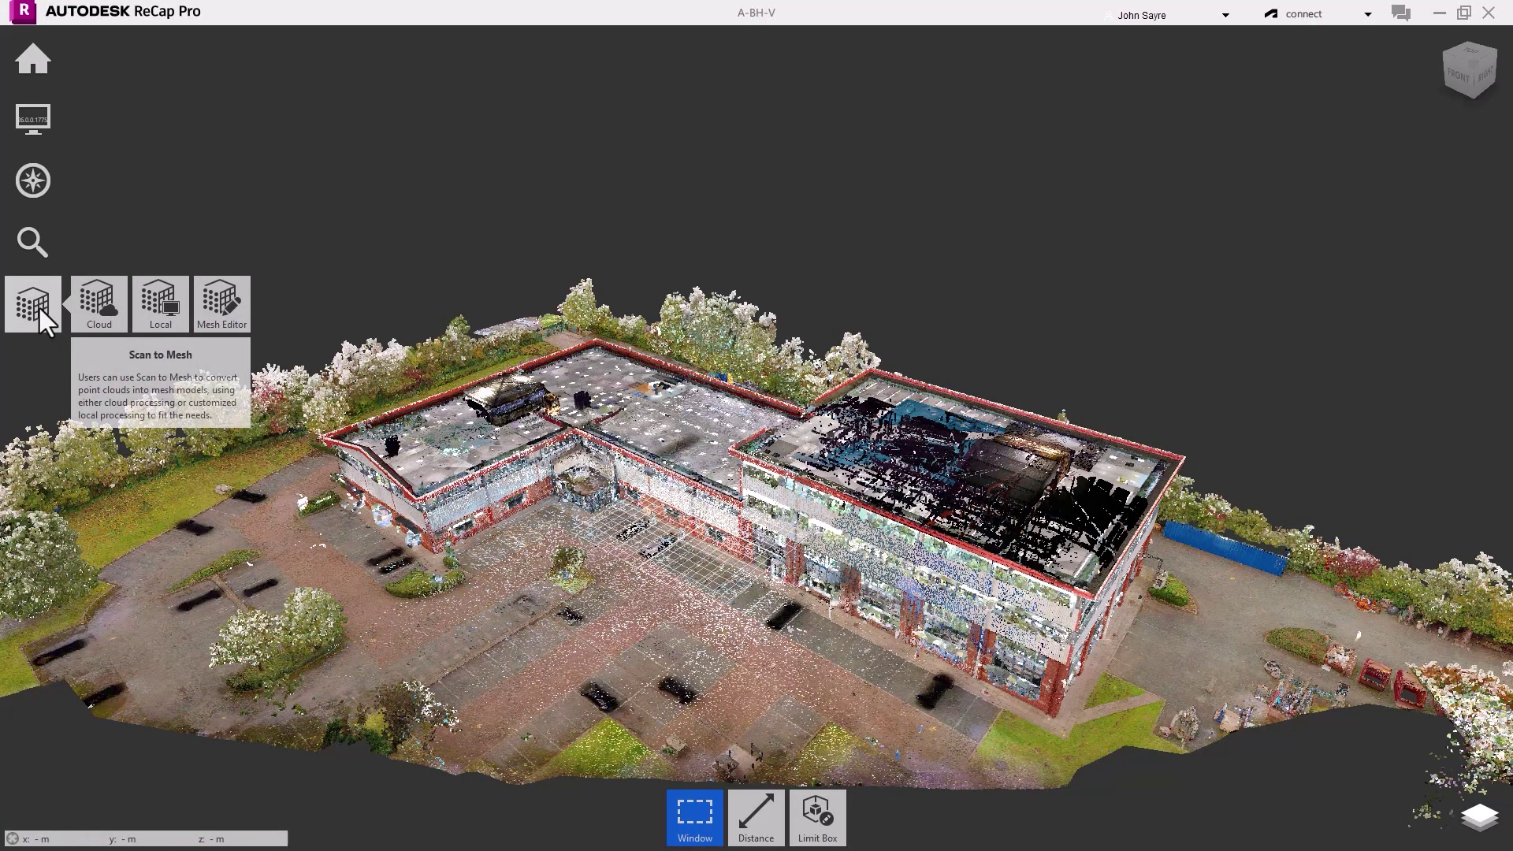
# Step: Submit the scan for local mesh processing and open the Large Point Cloud Test mesh in Mesh Editor
pyautogui.click(160, 312)
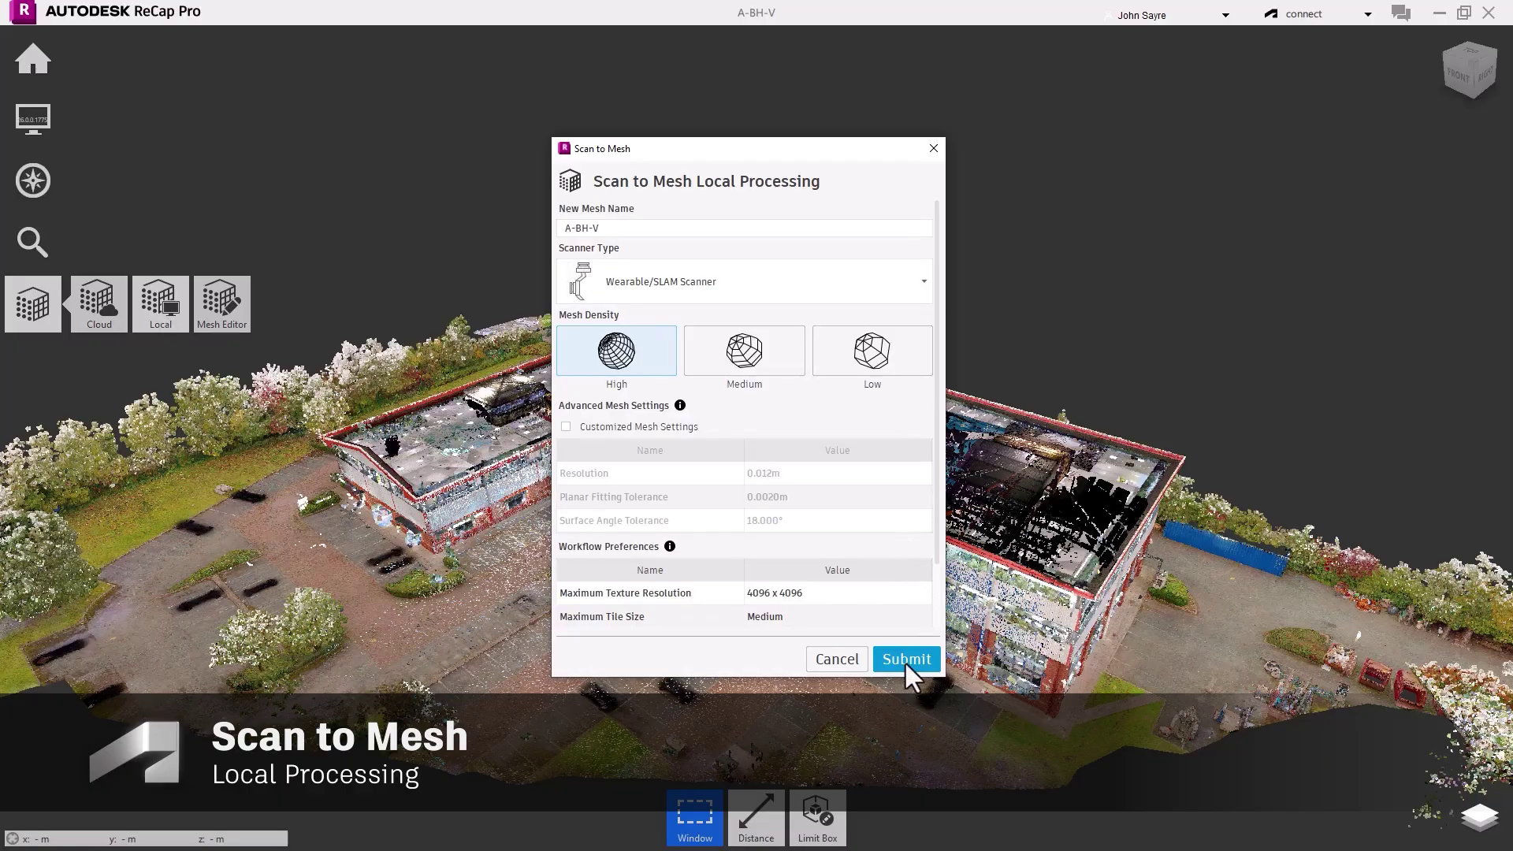
pyautogui.click(904, 658)
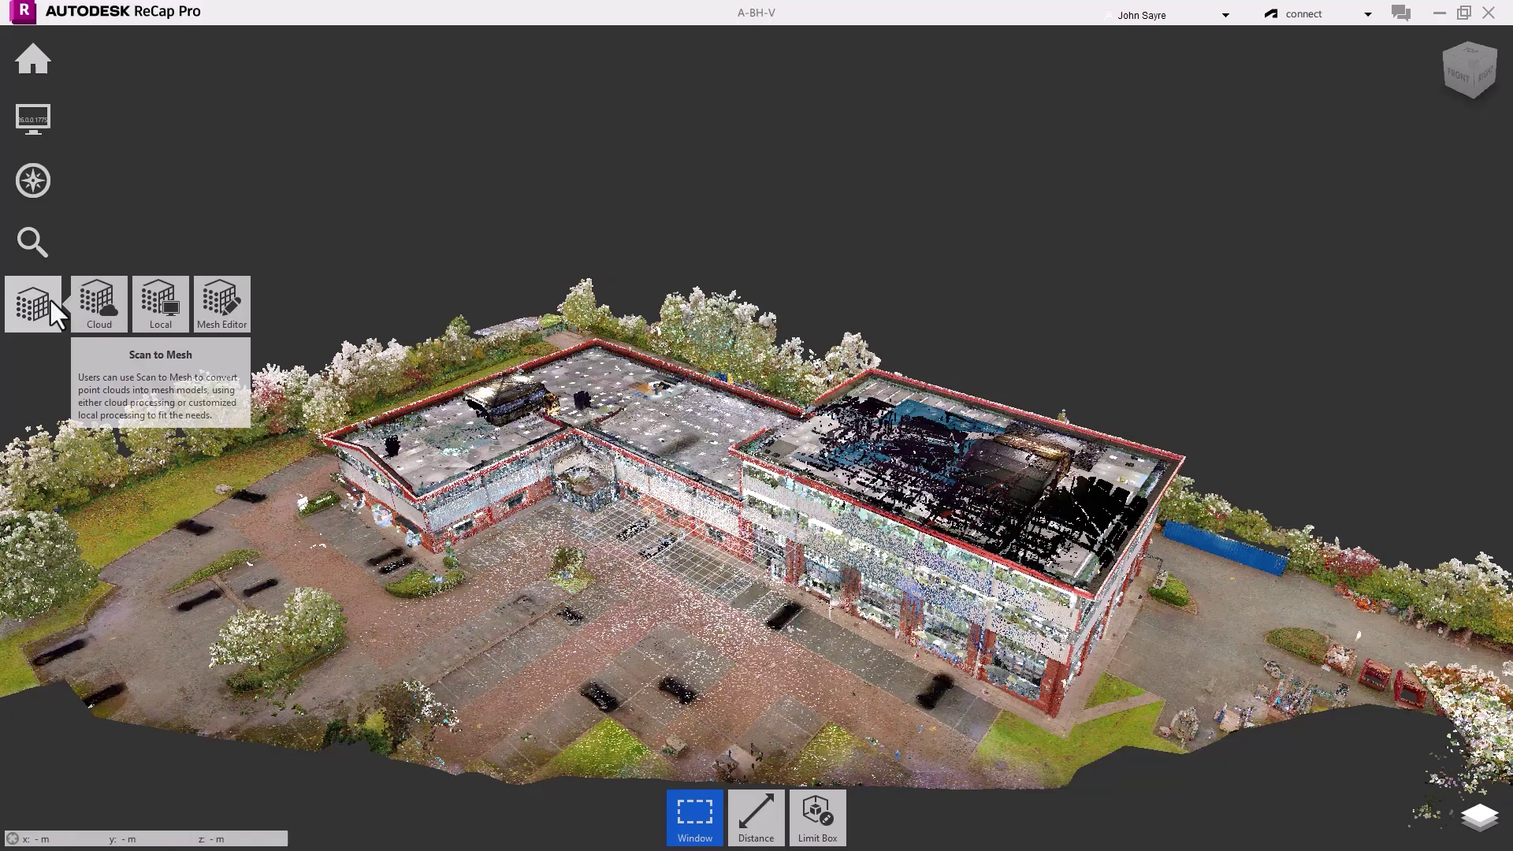
pyautogui.moveTo(220, 304)
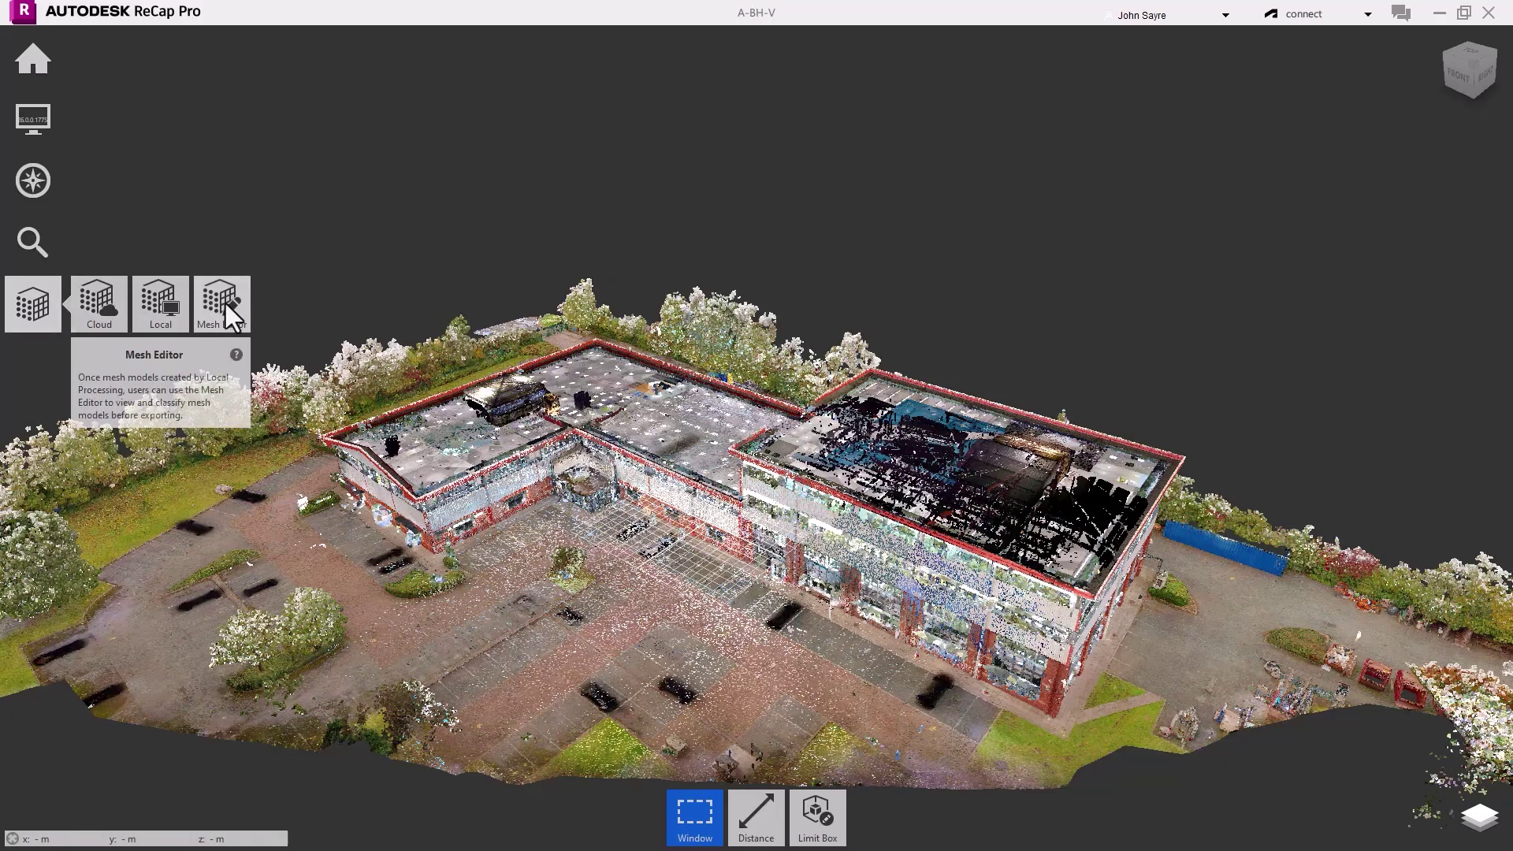
pyautogui.click(226, 304)
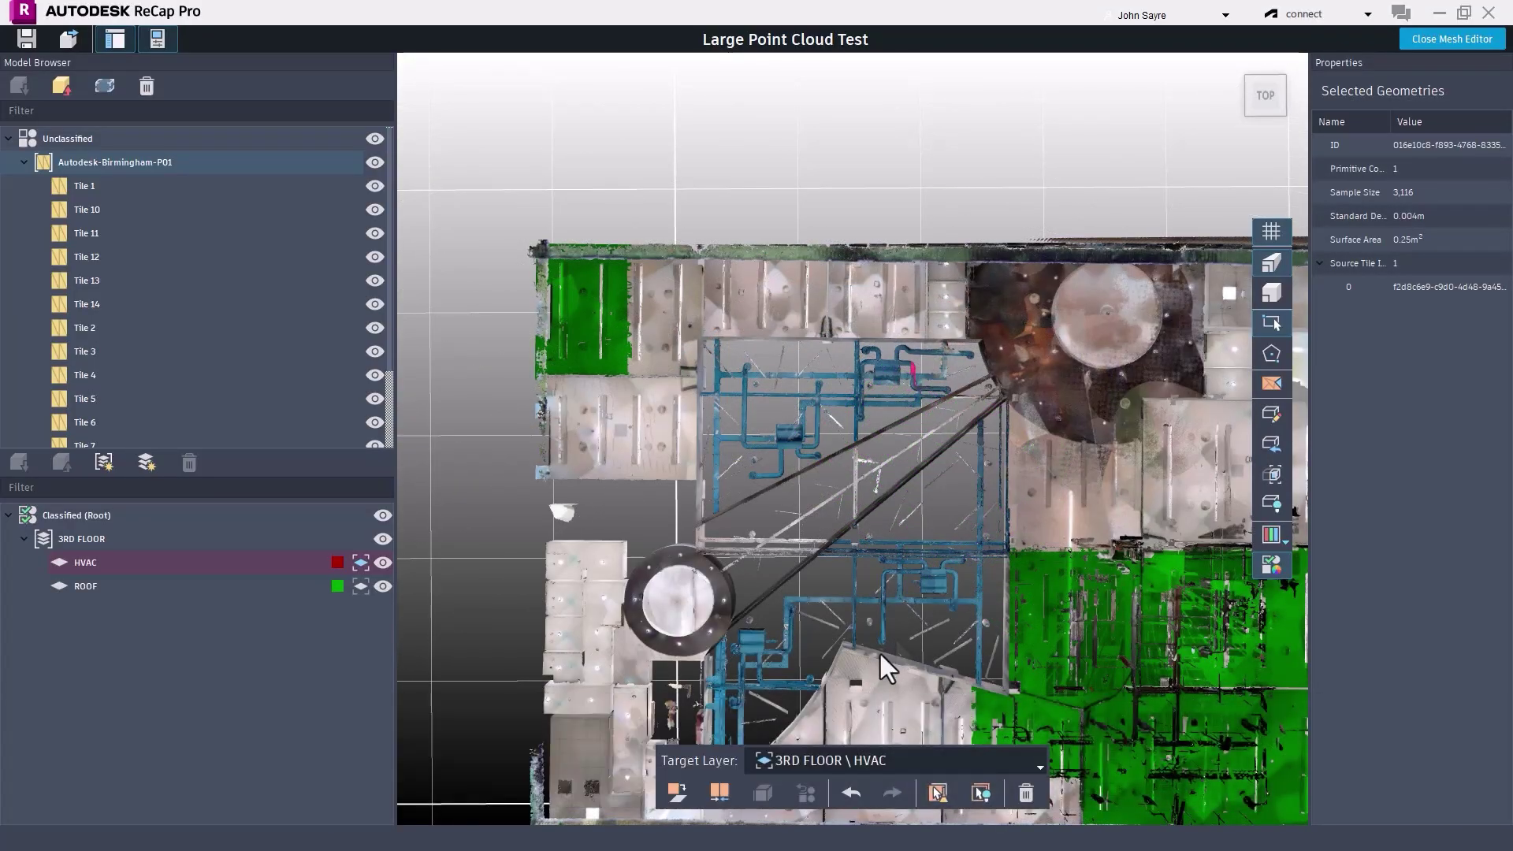
# Step: Select the four rooftop duct runs and classify them into 3RD FLOOR HVAC
pyautogui.click(966, 554)
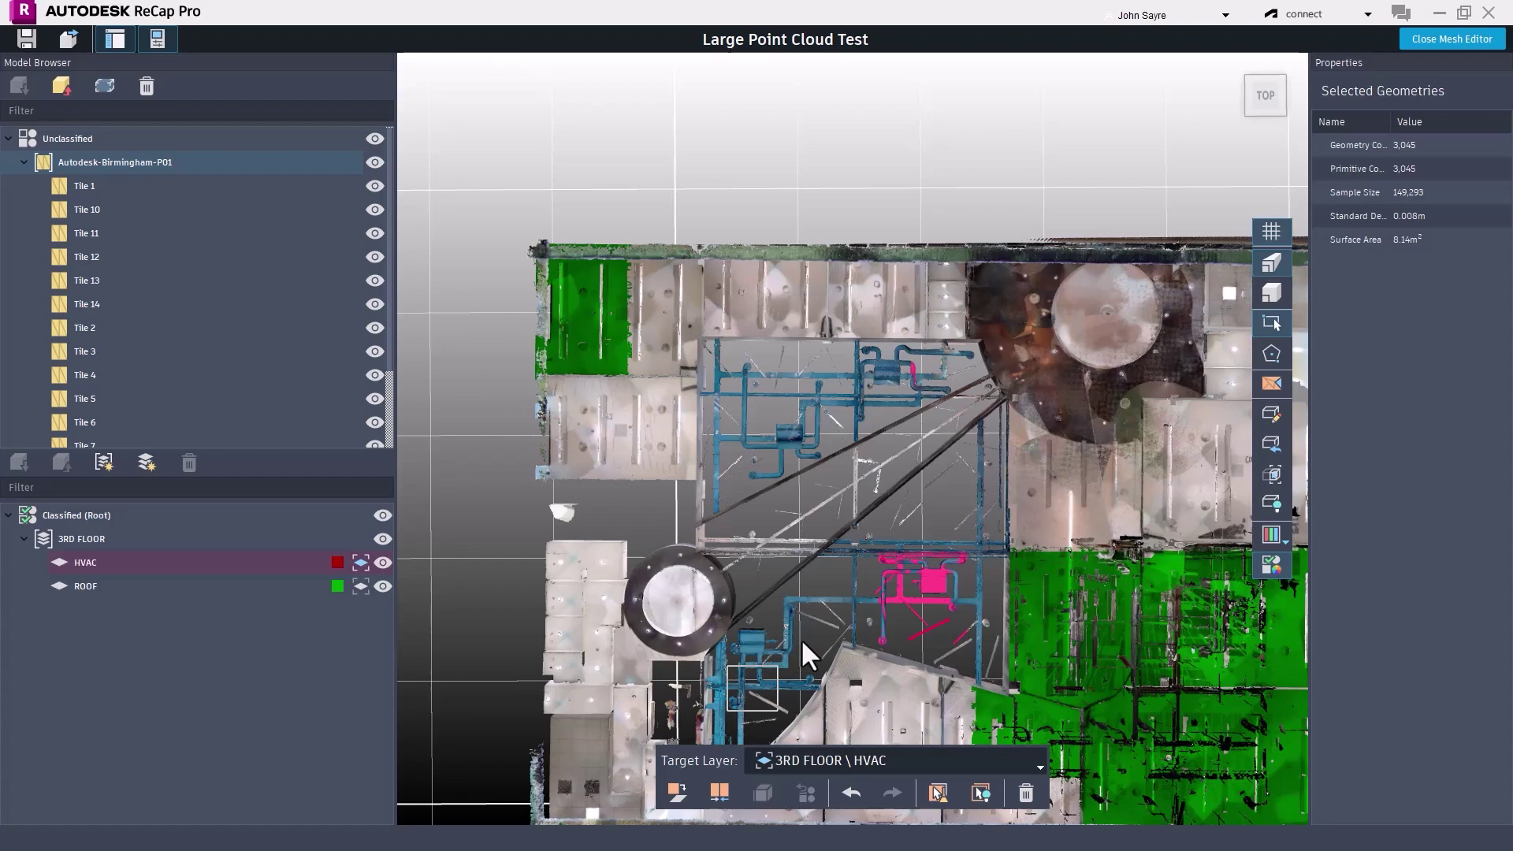
pyautogui.moveTo(817, 596); pyautogui.dragTo(818, 600)
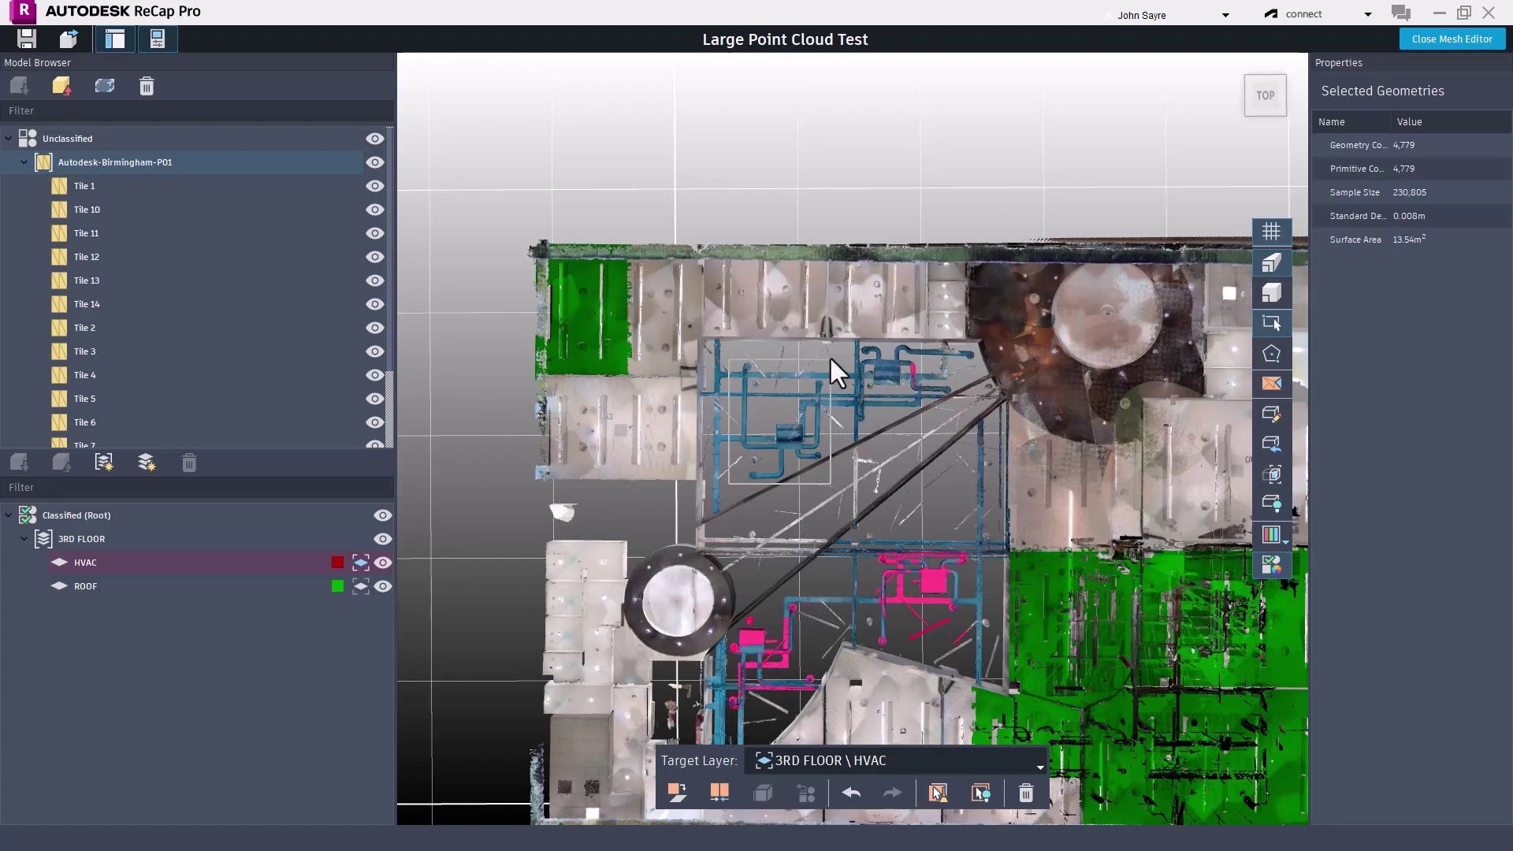
pyautogui.moveTo(828, 356); pyautogui.dragTo(829, 354)
pyautogui.moveTo(854, 424); pyautogui.dragTo(976, 342)
pyautogui.scroll(3, 850, 478)
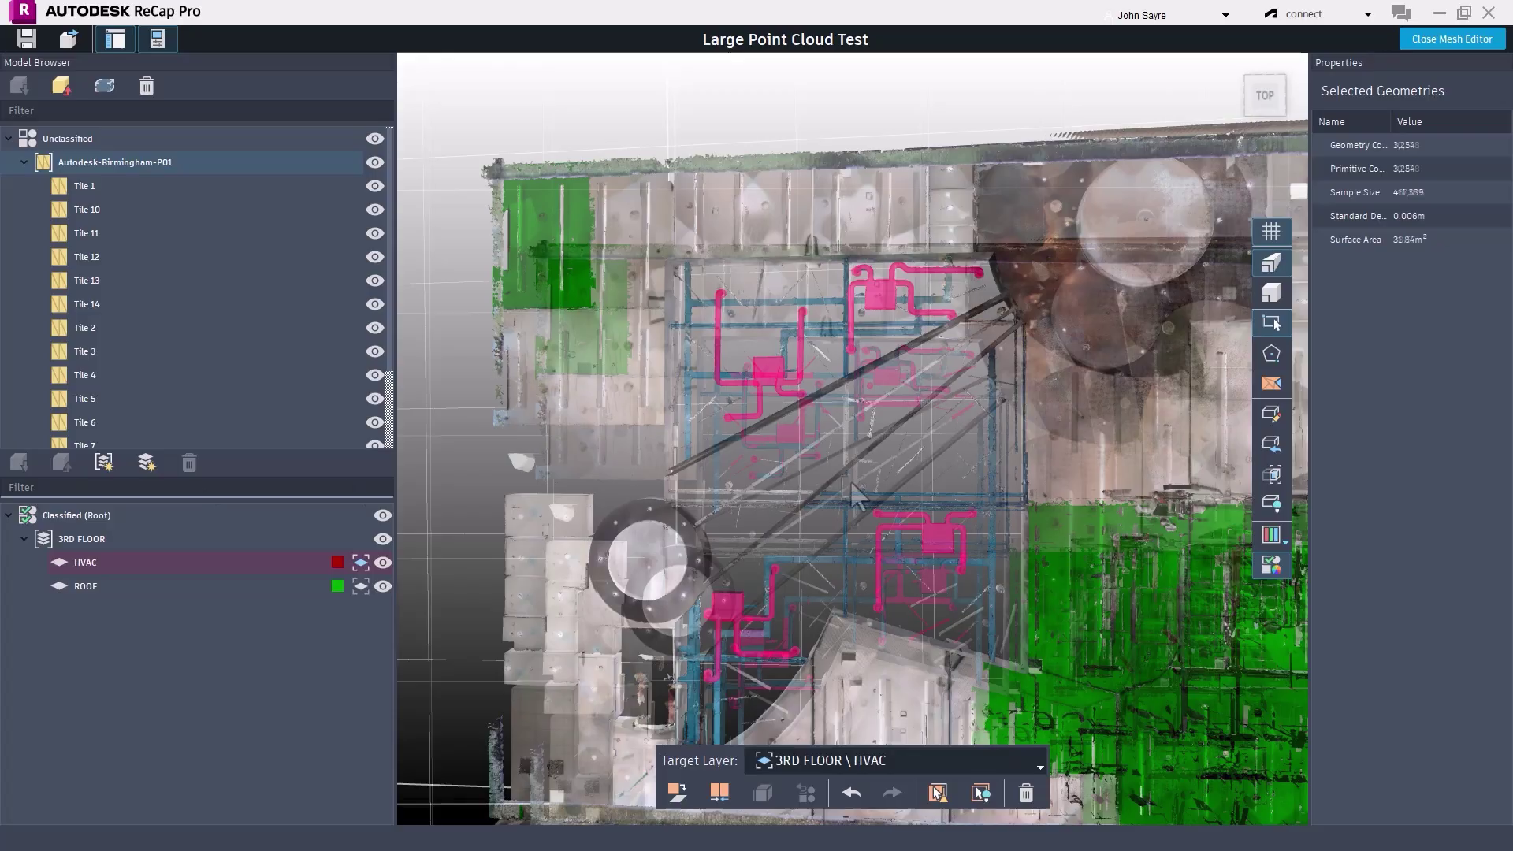
pyautogui.click(674, 787)
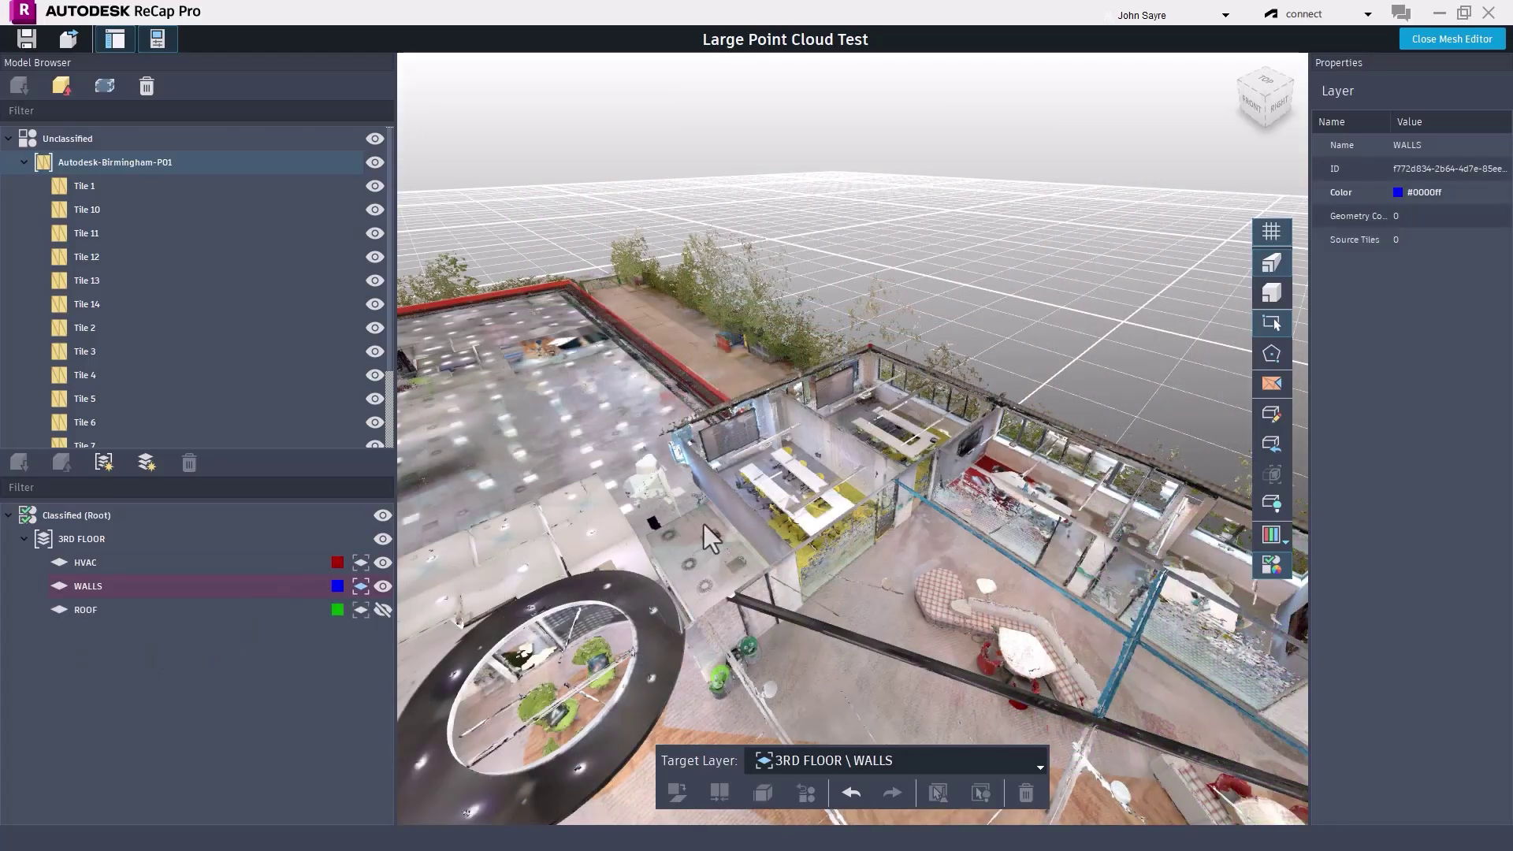
# Step: Pick three office wall planes, grow the selection, and classify them into 3RD FLOOR WALLS
pyautogui.click(725, 498)
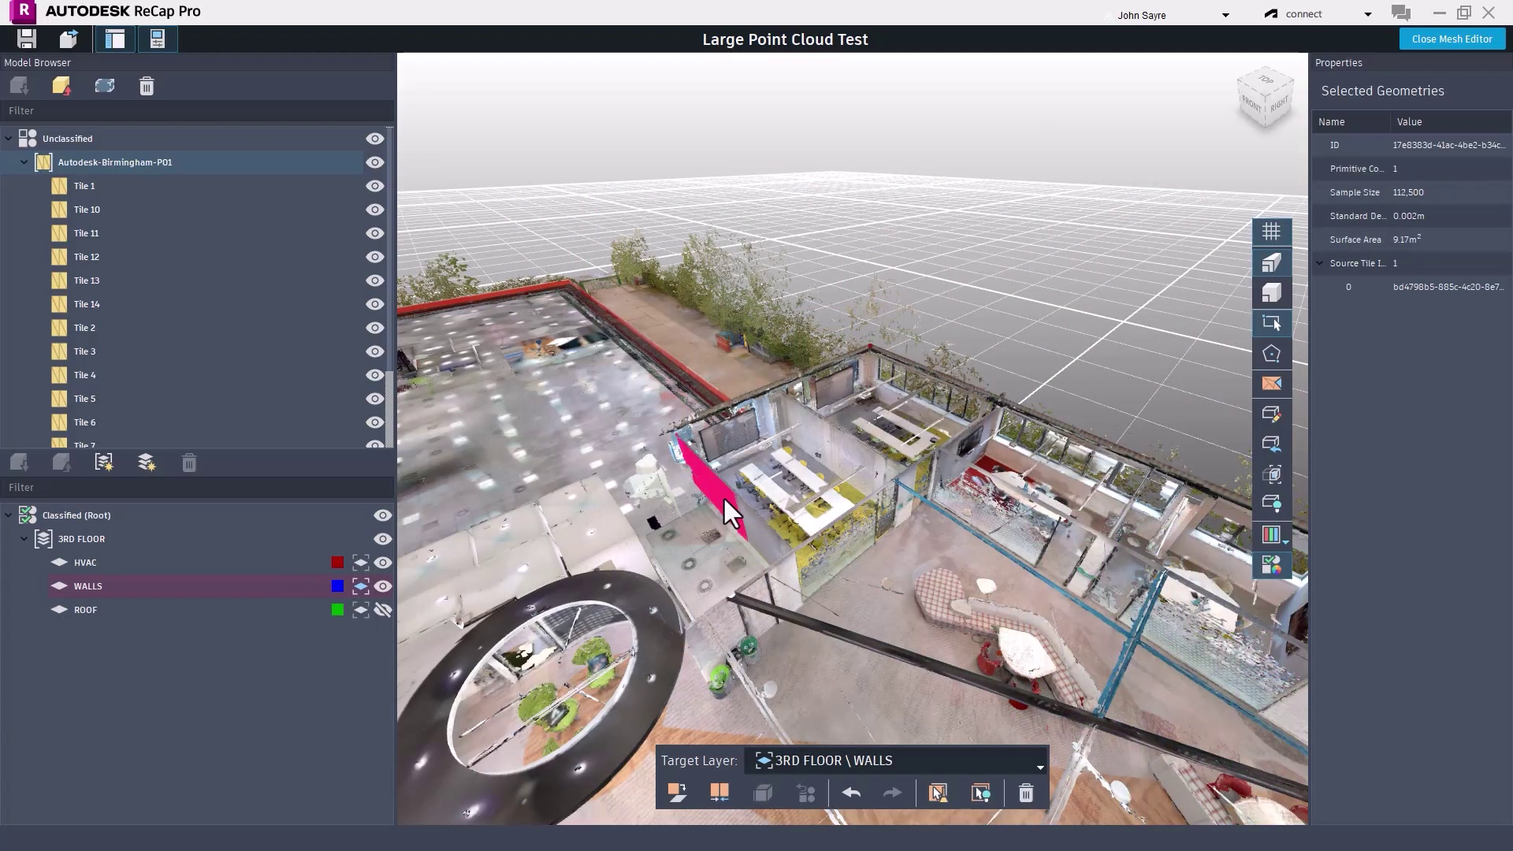
pyautogui.keyDown('ctrl'); pyautogui.click(753, 570); pyautogui.keyUp('ctrl')
pyautogui.keyDown('ctrl'); pyautogui.click(859, 457); pyautogui.keyUp('ctrl')
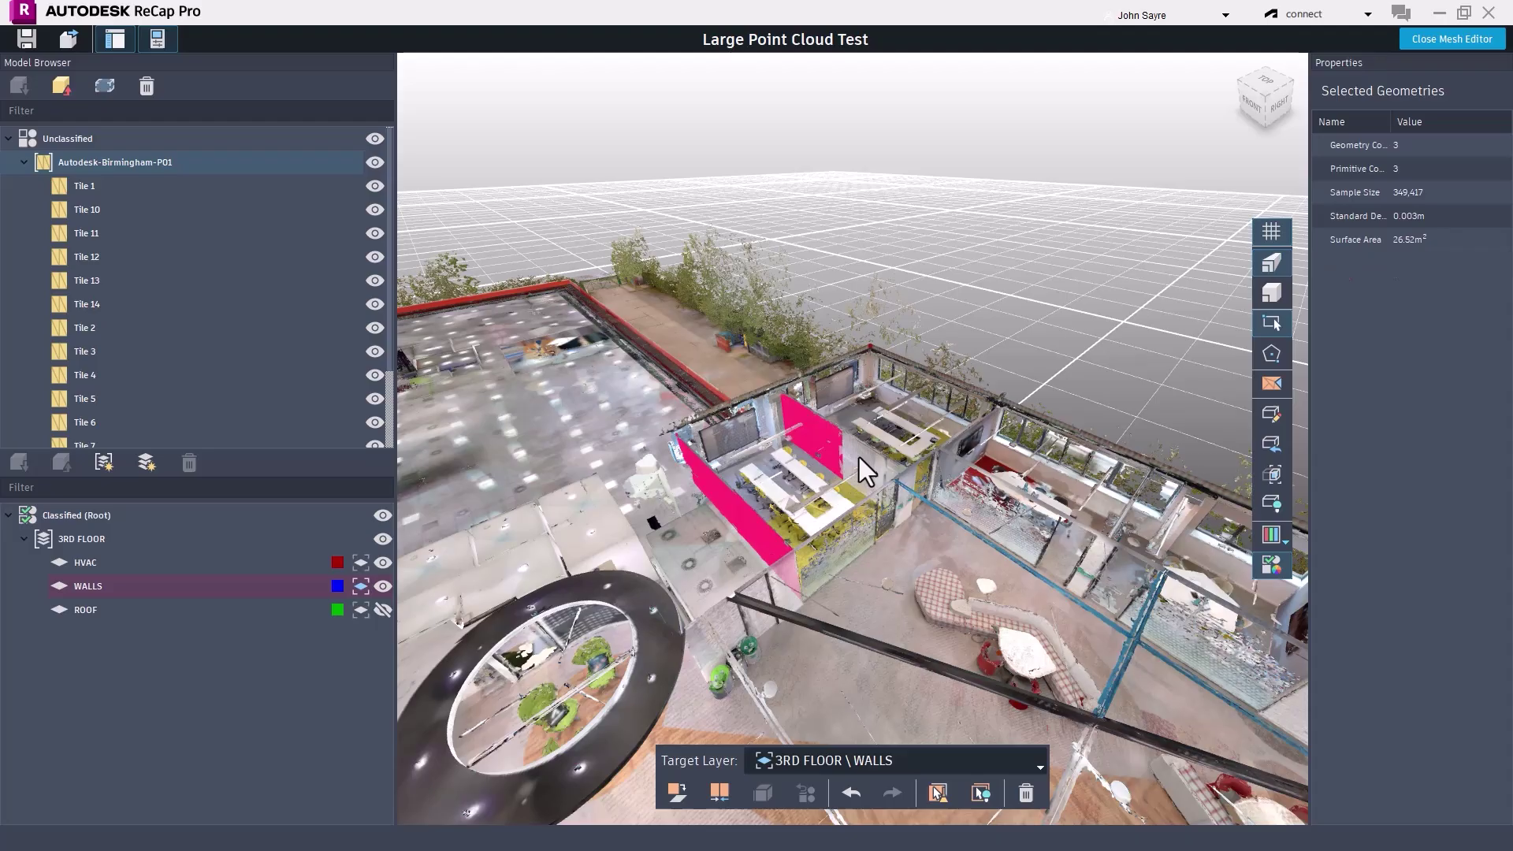
pyautogui.doubleClick(862, 482)
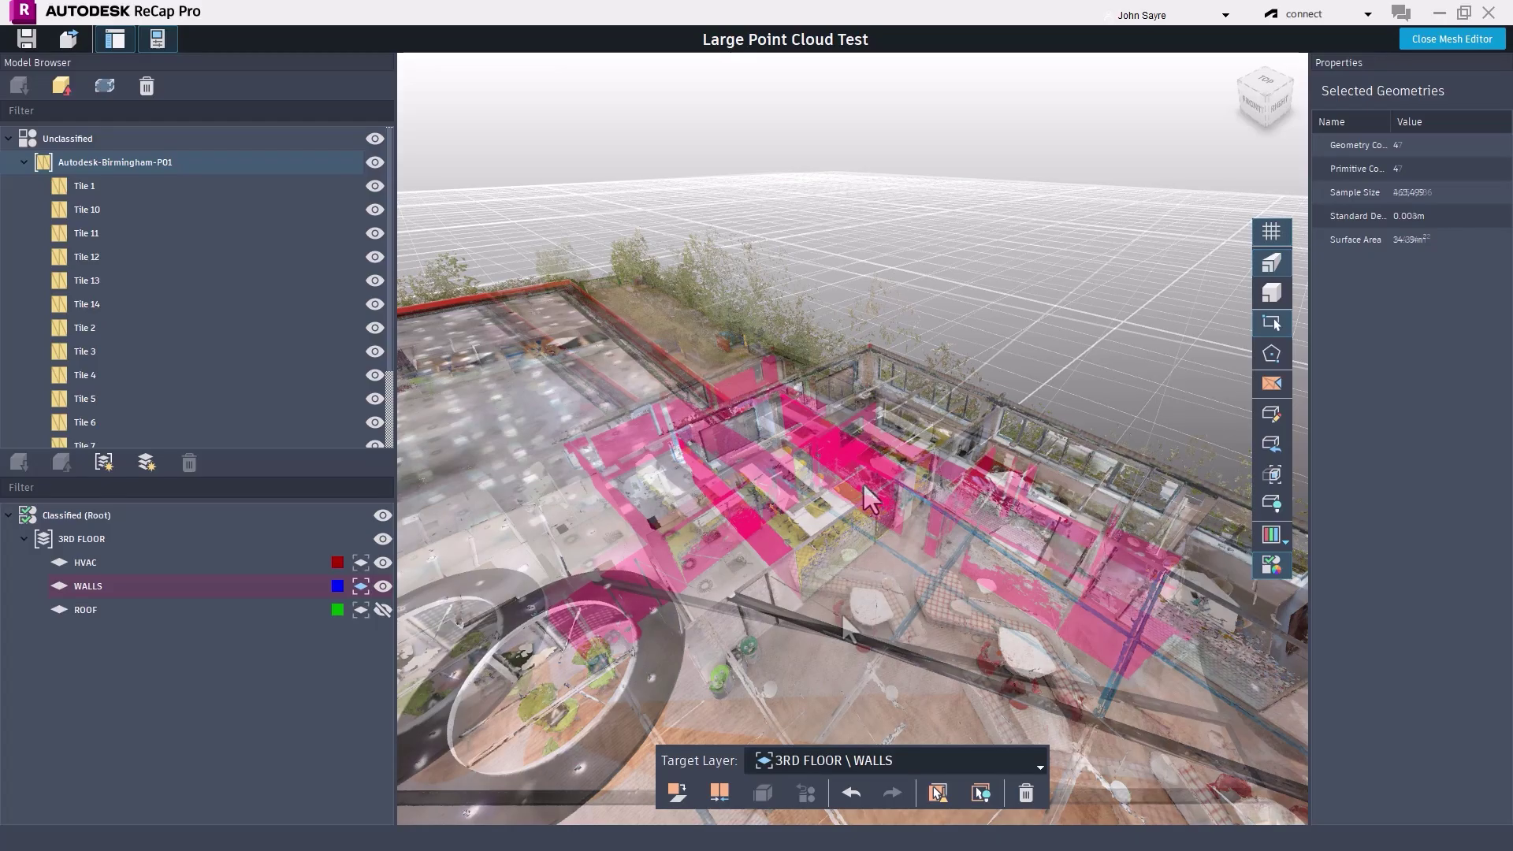
pyautogui.press('Return')
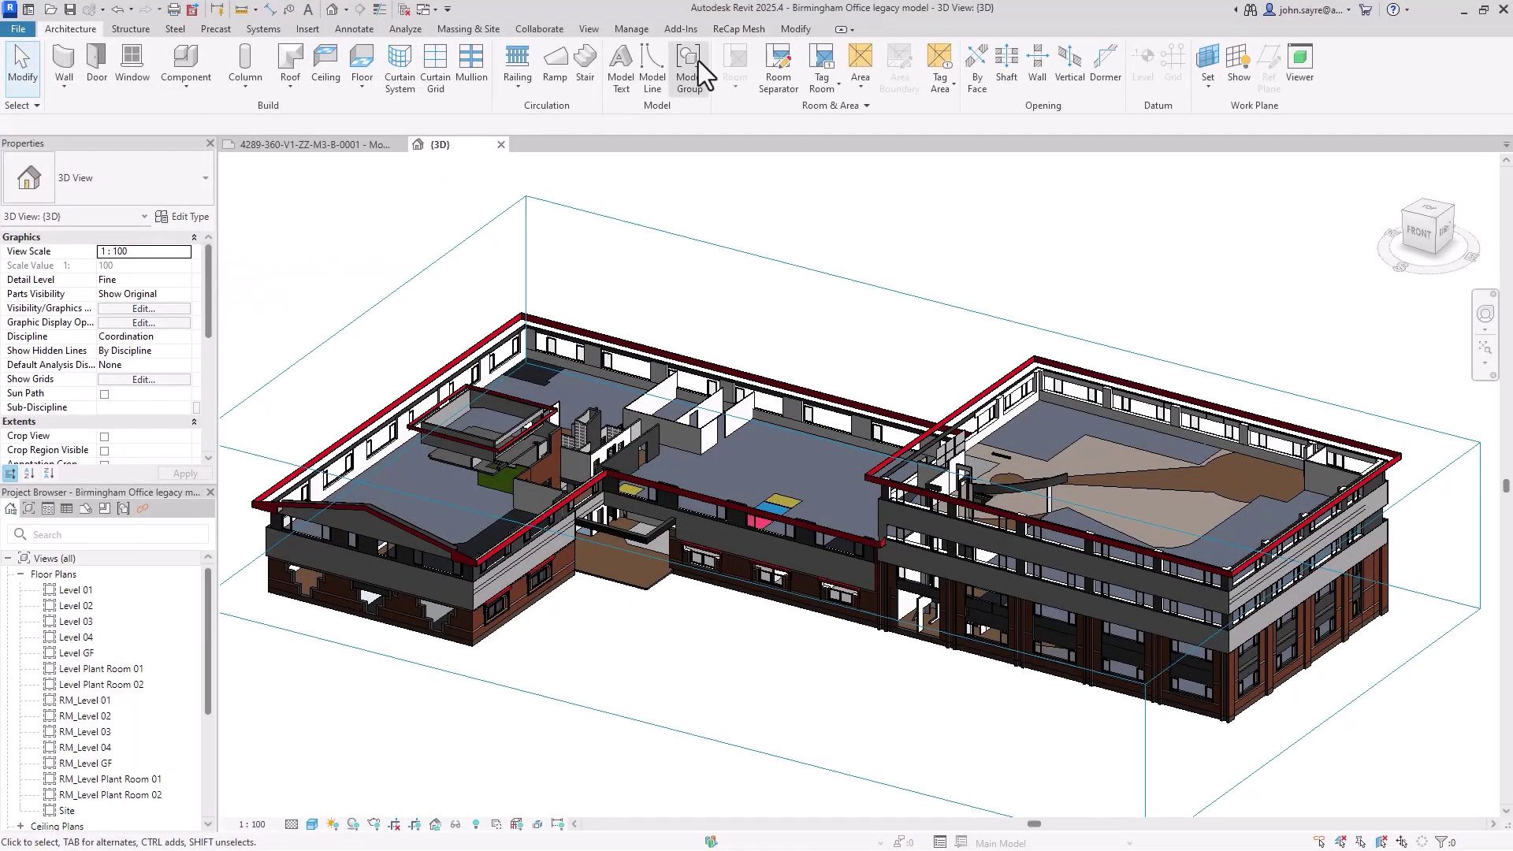
# Step: Link the ReCap mesh model into the Revit office model from the ReCap Mesh tab
pyautogui.click(738, 30)
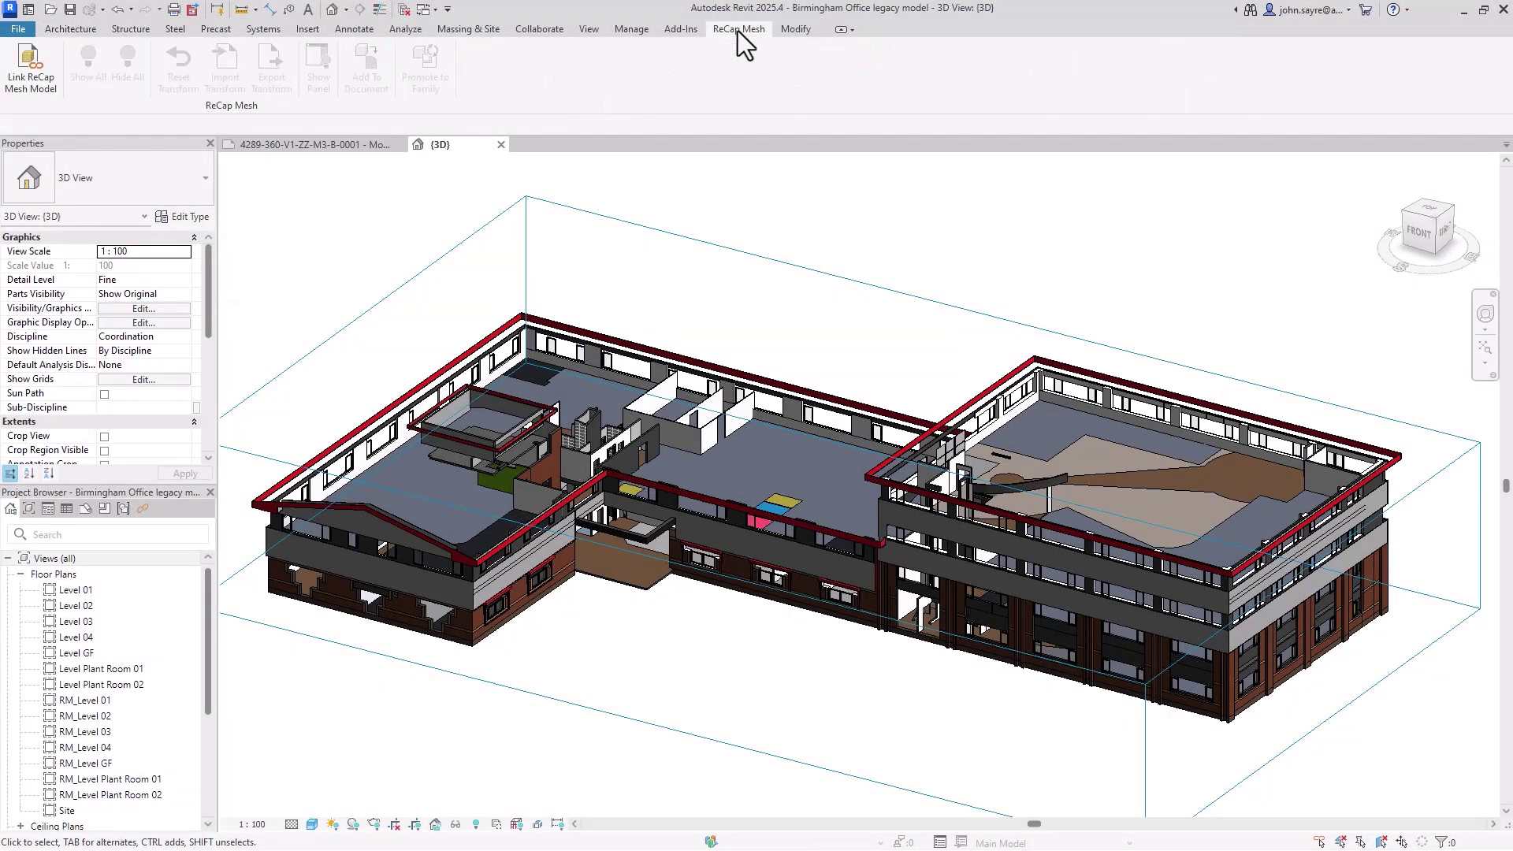
pyautogui.click(42, 82)
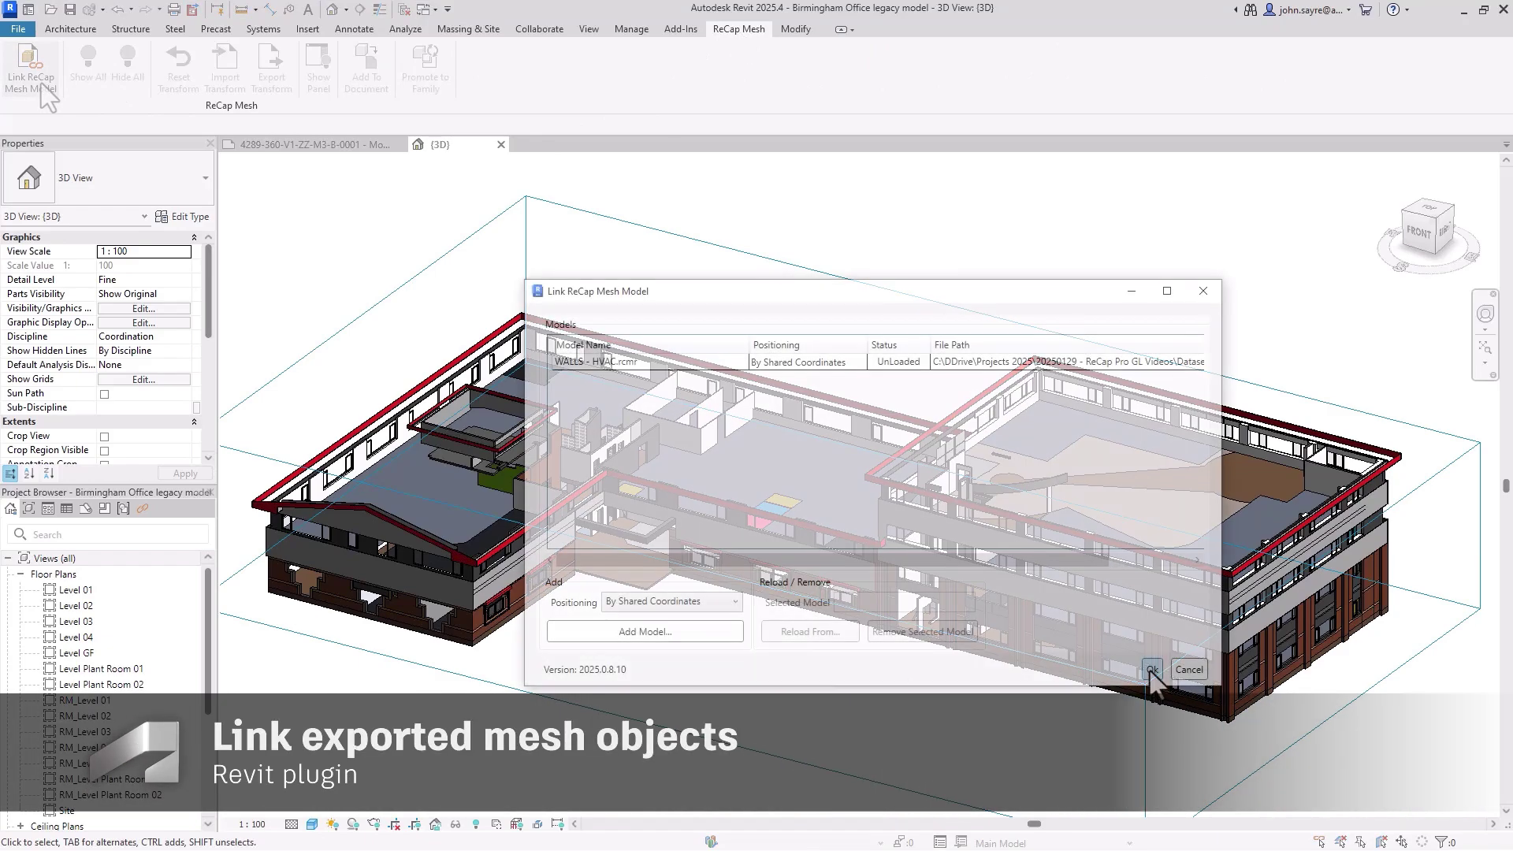
pyautogui.click(1150, 669)
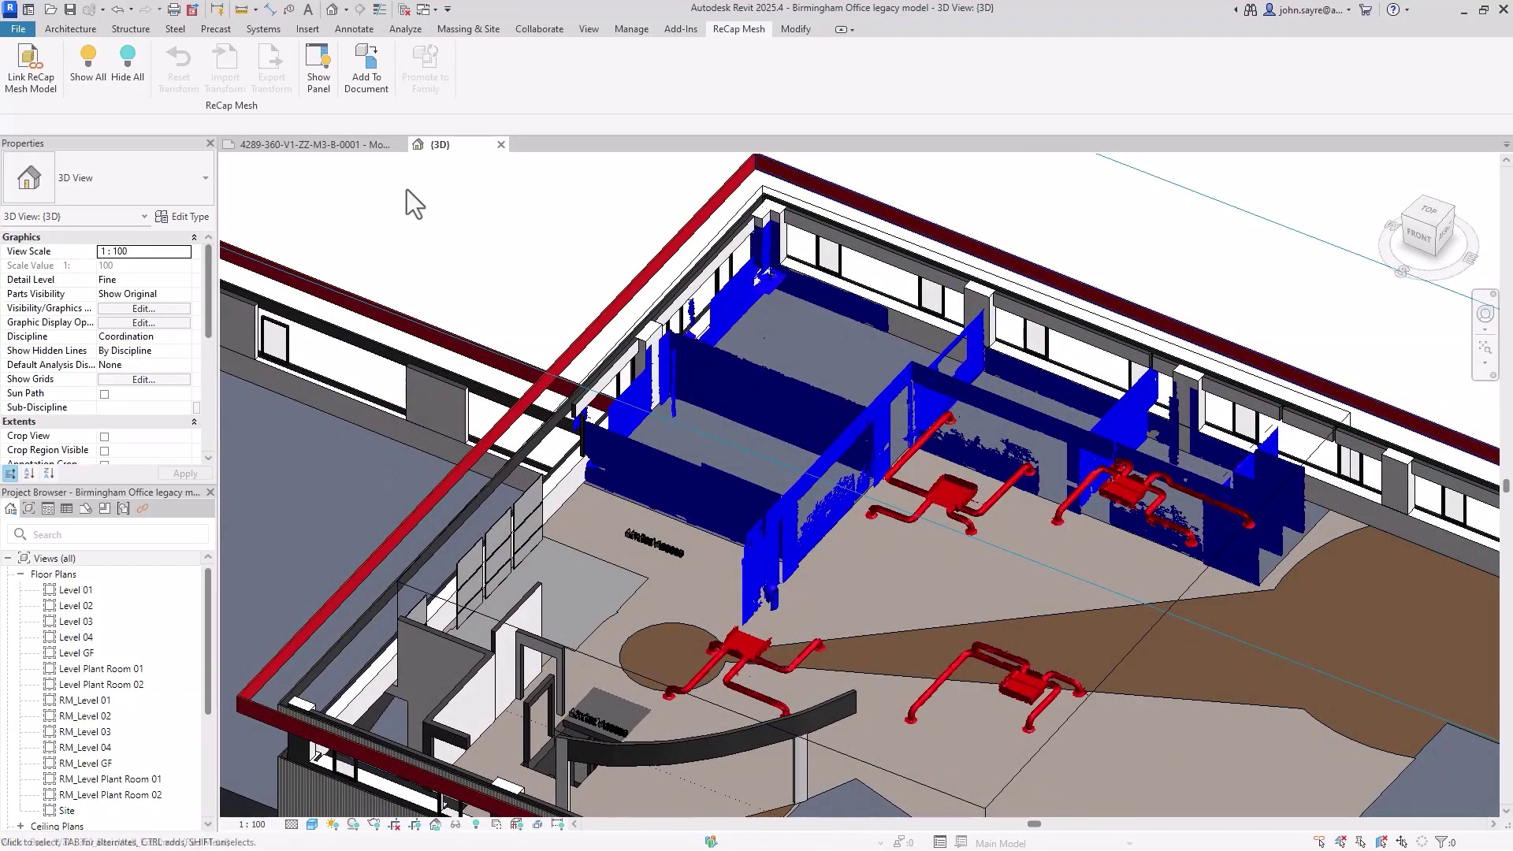
pyautogui.click(368, 71)
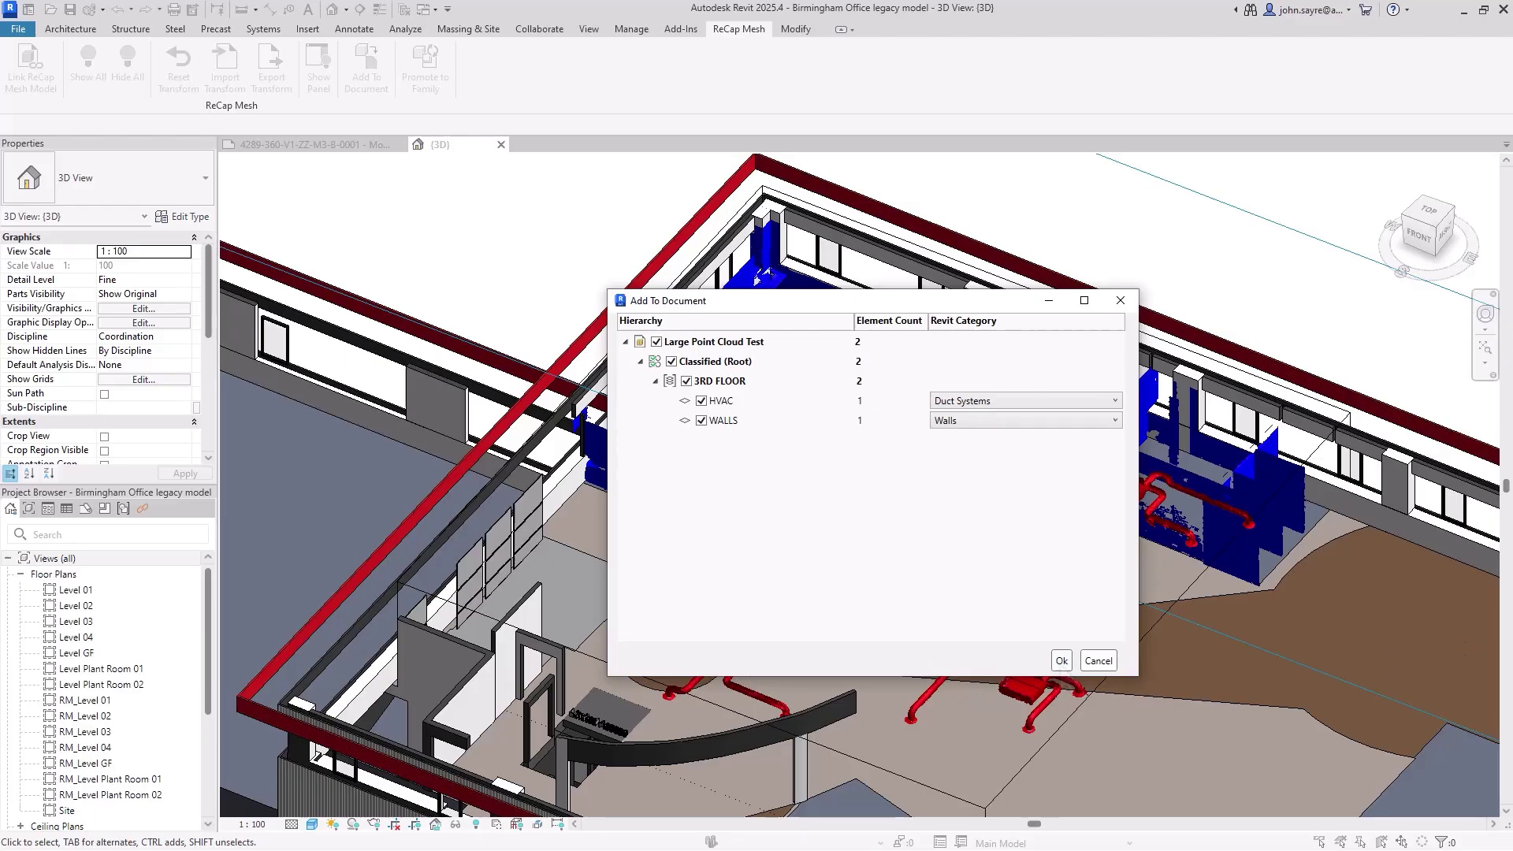
# Step: Add the HVAC and WALLS meshes as Revit elements and promote WALLS to a family
pyautogui.click(1061, 662)
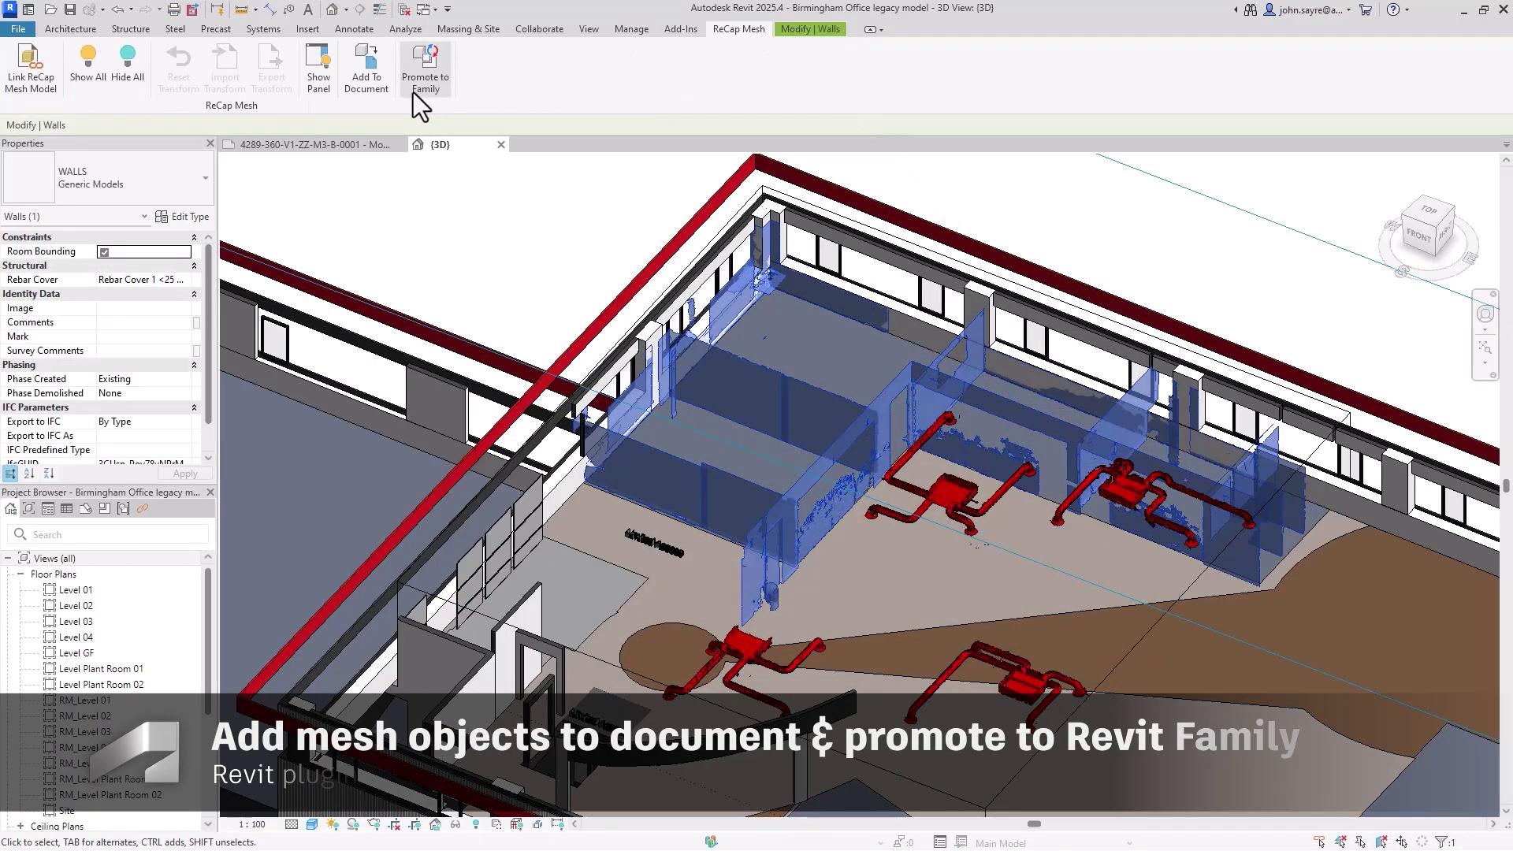
pyautogui.click(419, 89)
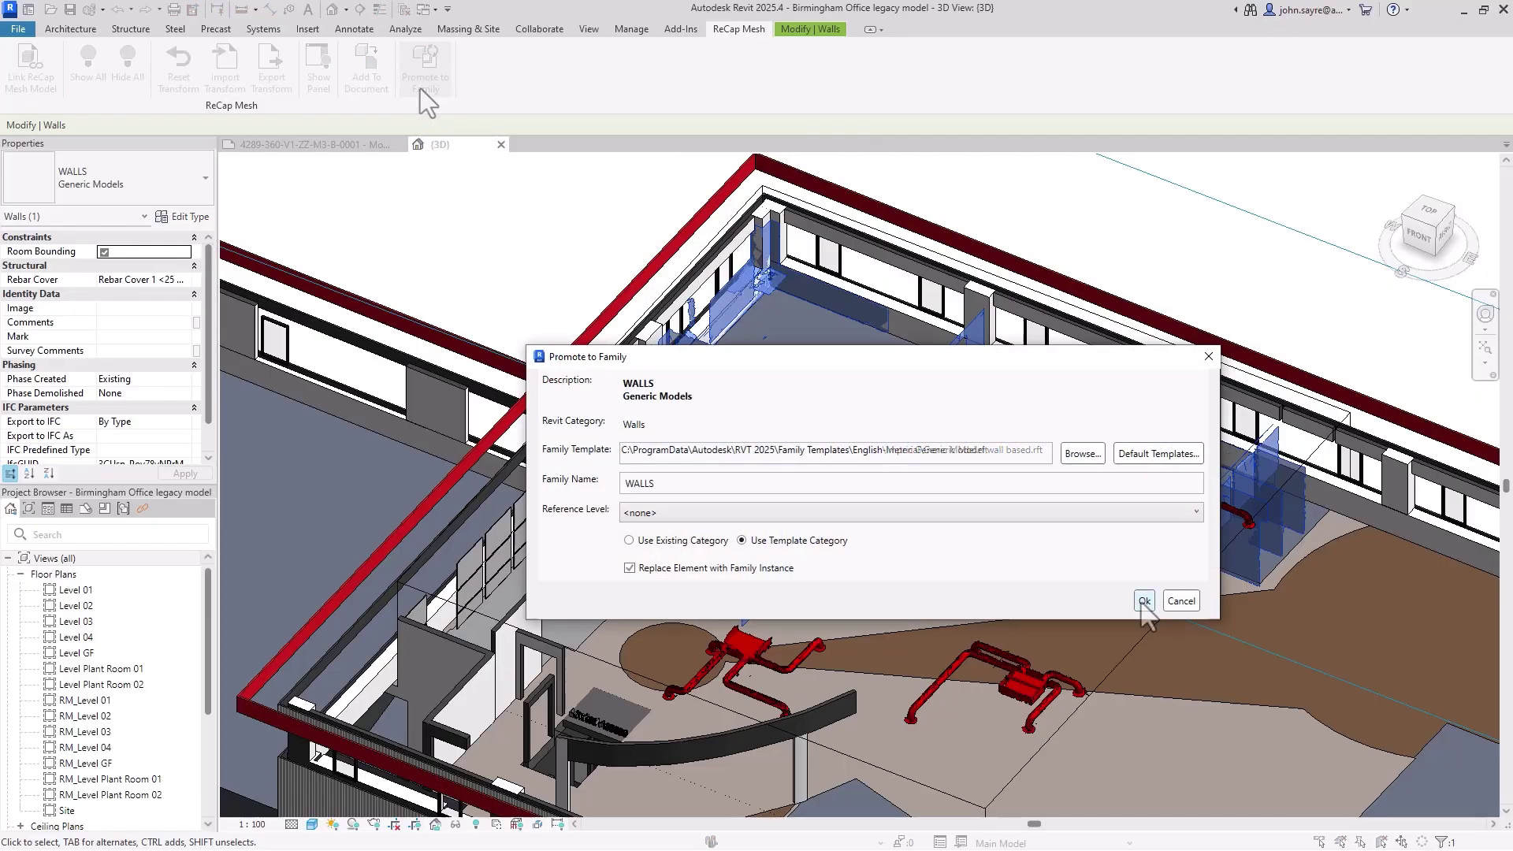
pyautogui.click(1143, 601)
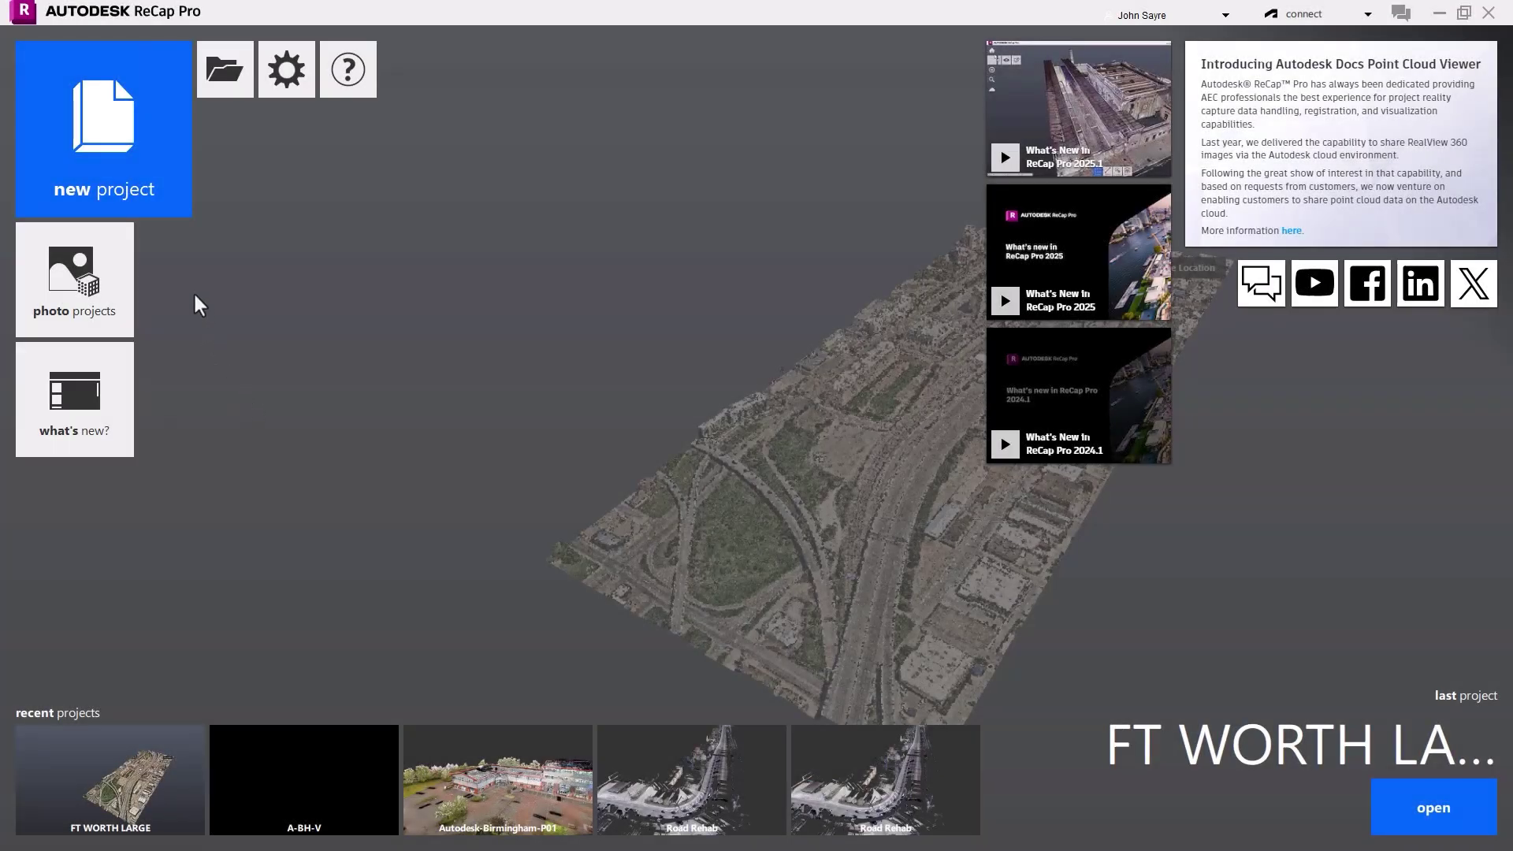
# Step: Start an aerial-photo 3D project, then view the Photo to 3D projects dashboard
pyautogui.click(123, 156)
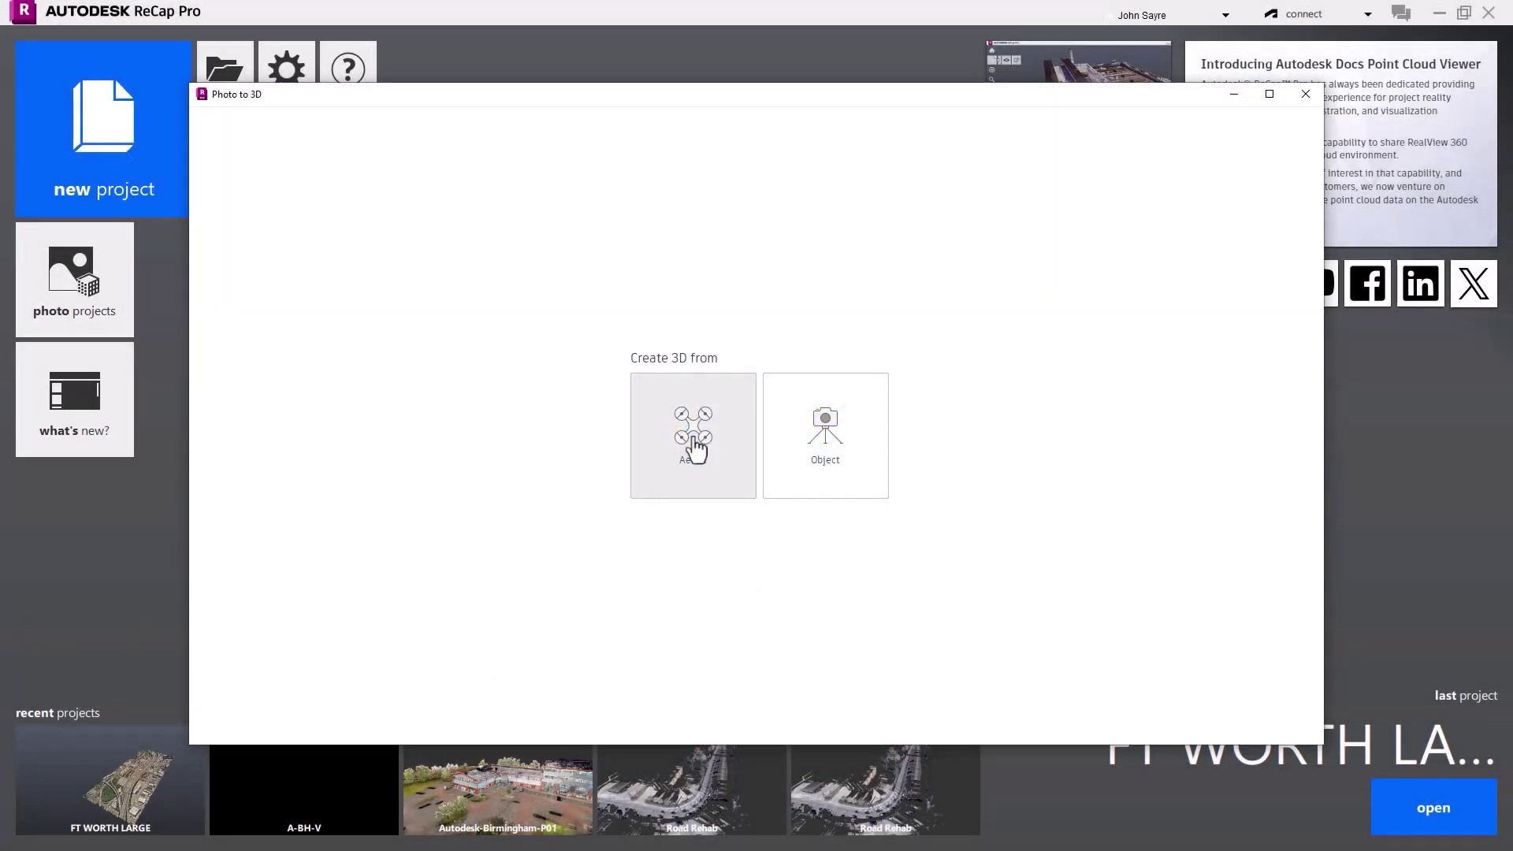
pyautogui.click(694, 447)
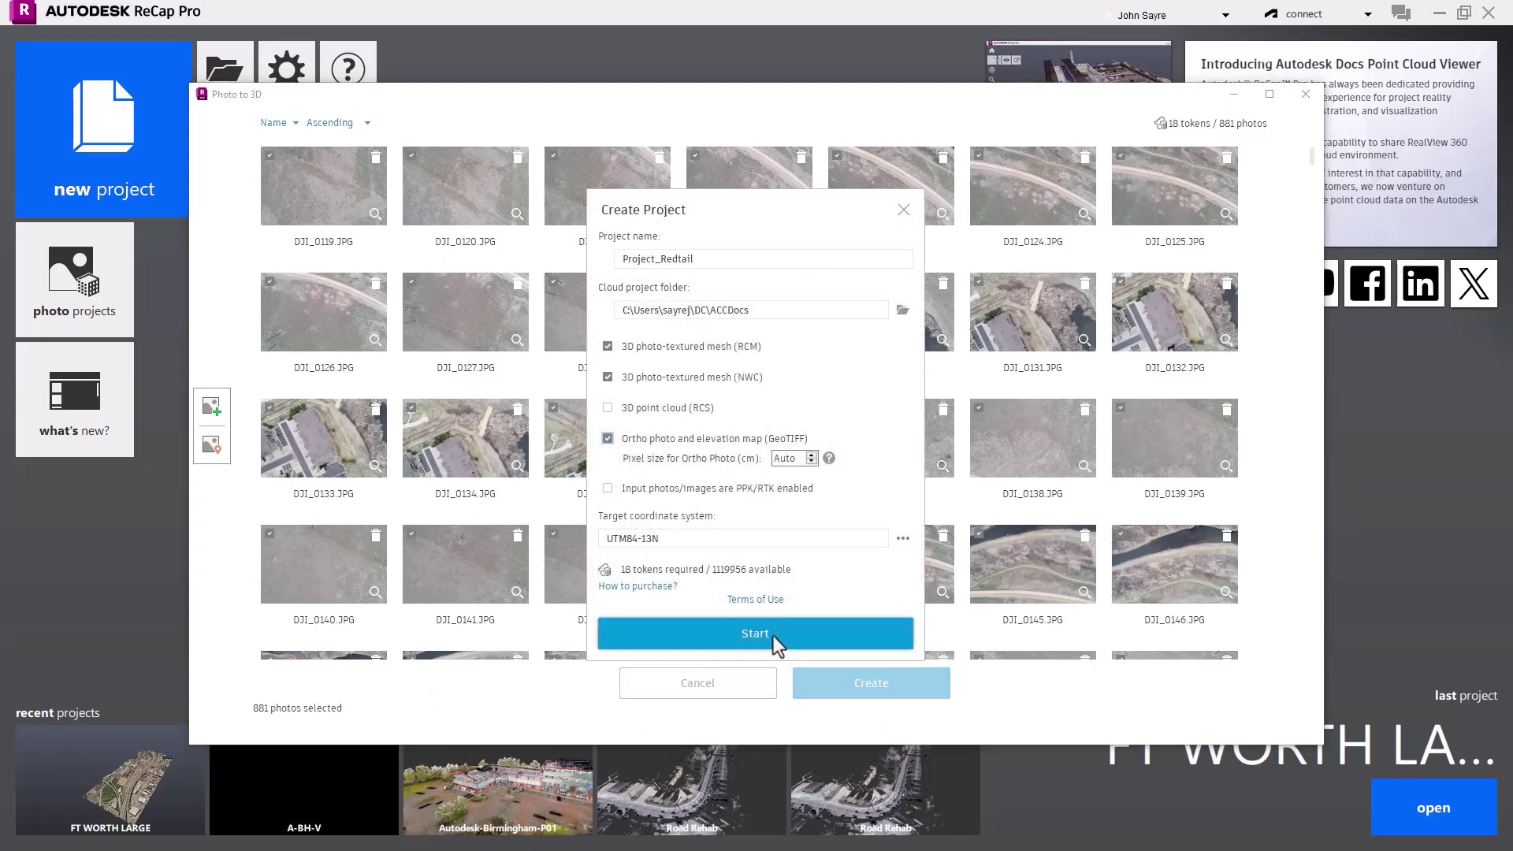
pyautogui.click(774, 636)
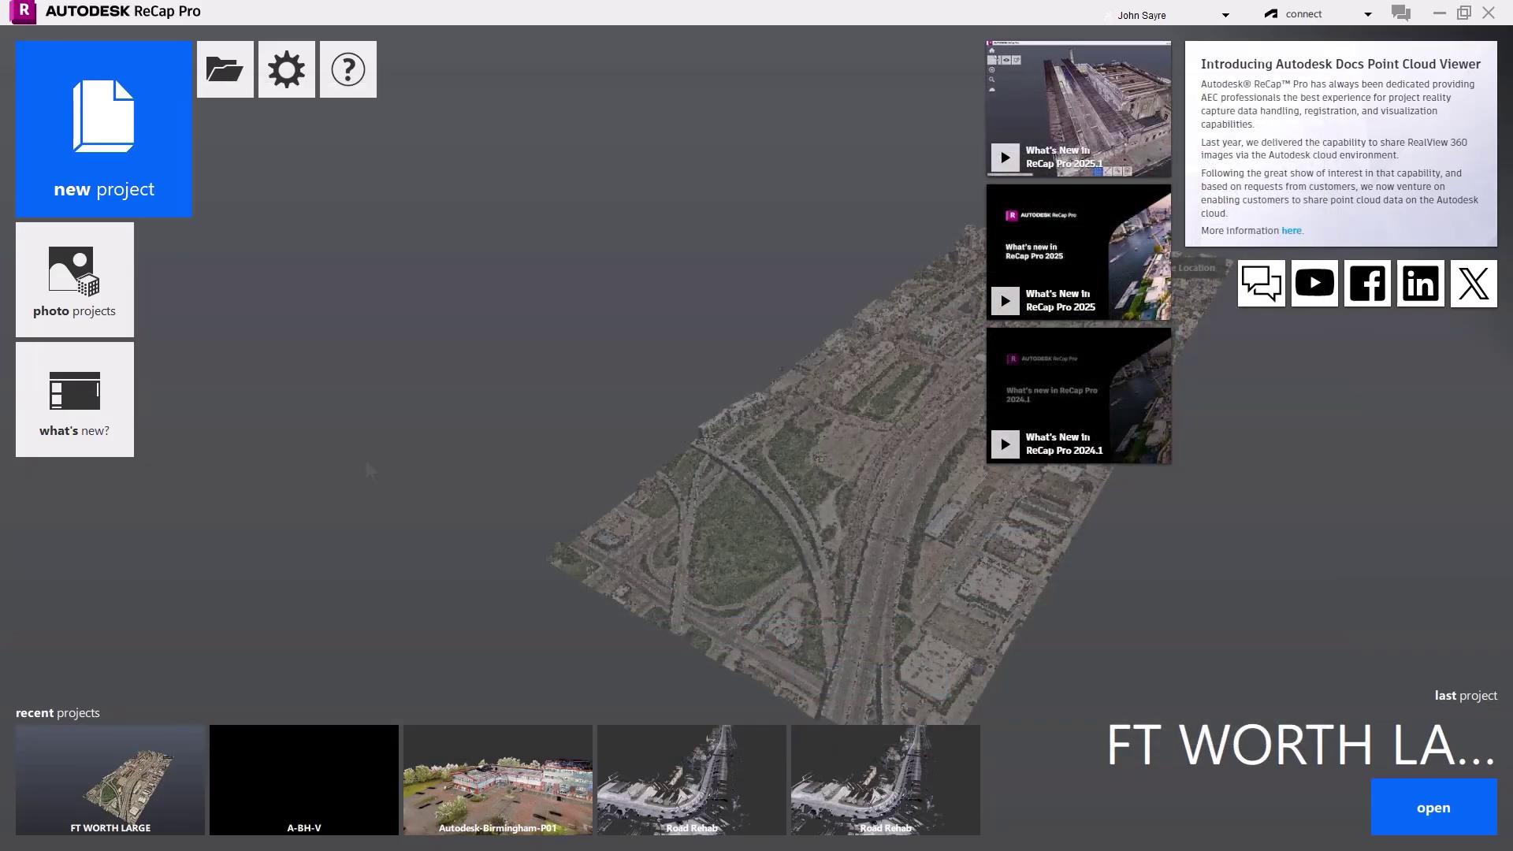
pyautogui.click(91, 303)
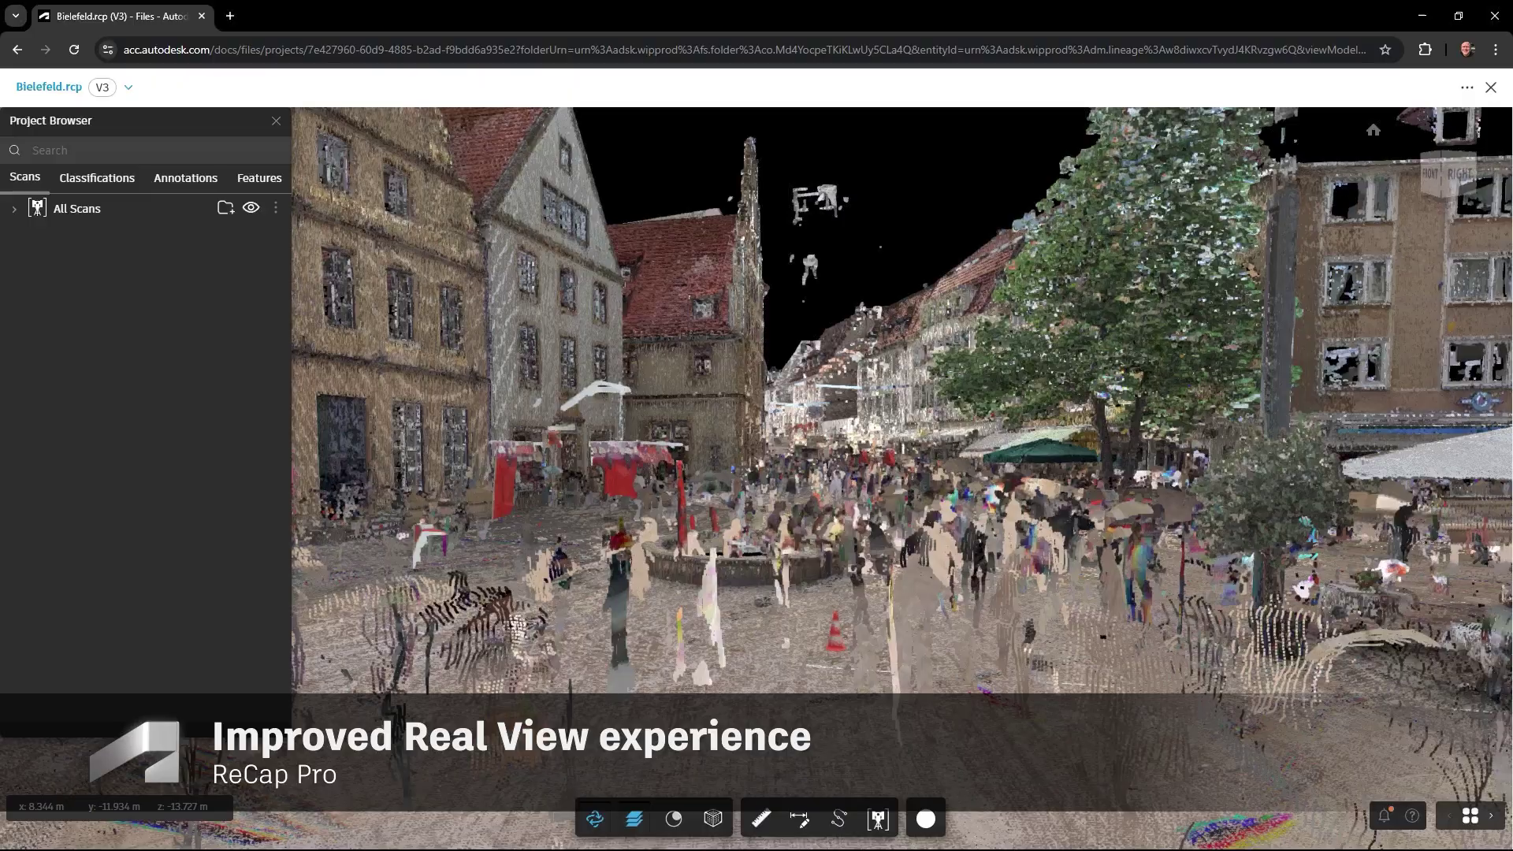
# Step: Show mirror balls, enter RealView at a Bielefeld scan position, and jump to the next one
pyautogui.click(674, 822)
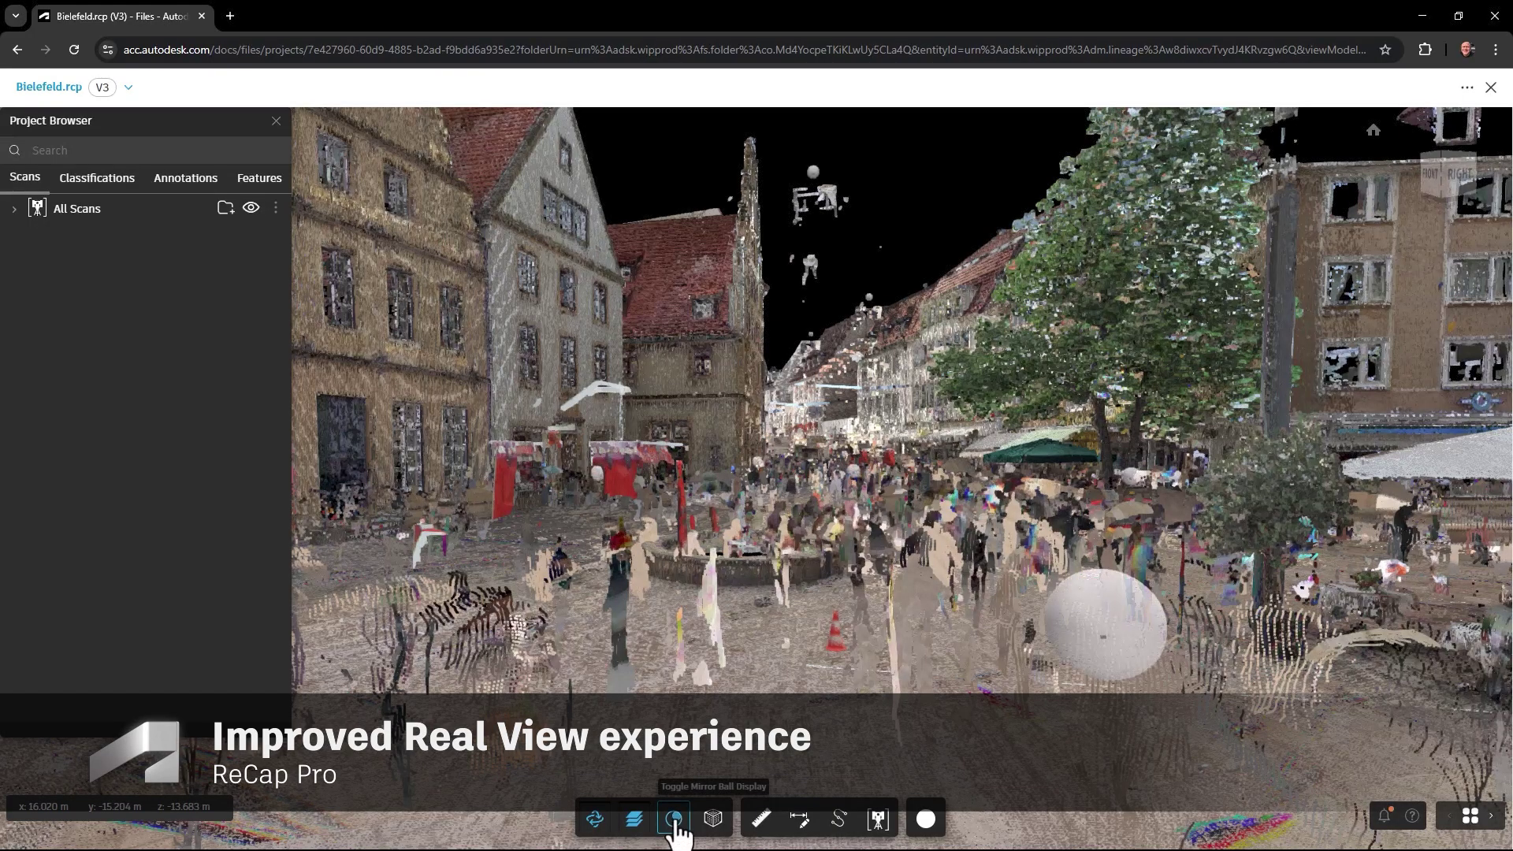
pyautogui.scroll(3, 1116, 647)
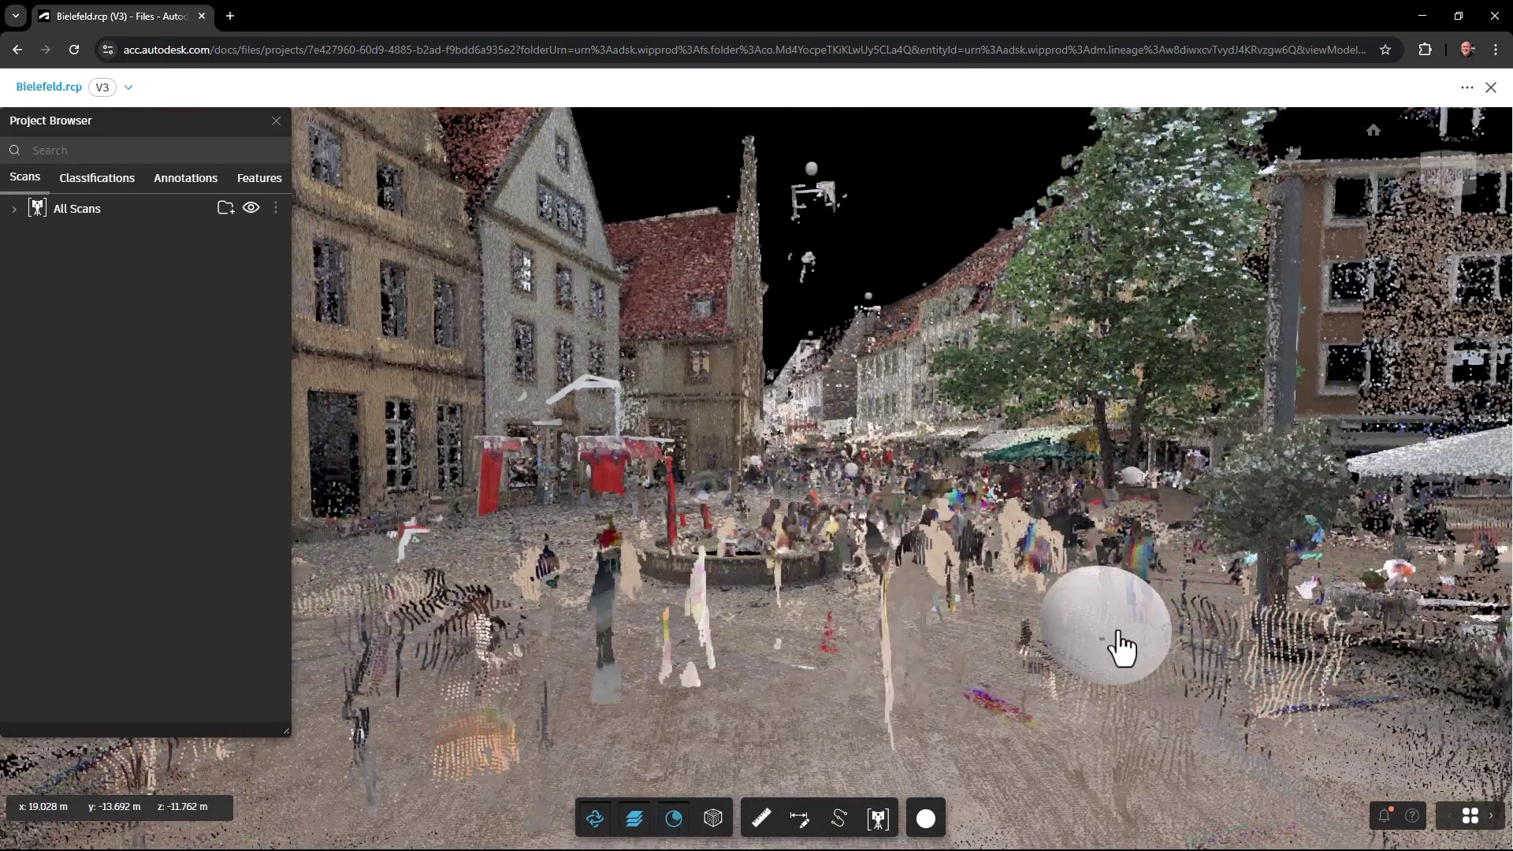
pyautogui.scroll(3, 1116, 648)
pyautogui.click(1117, 649)
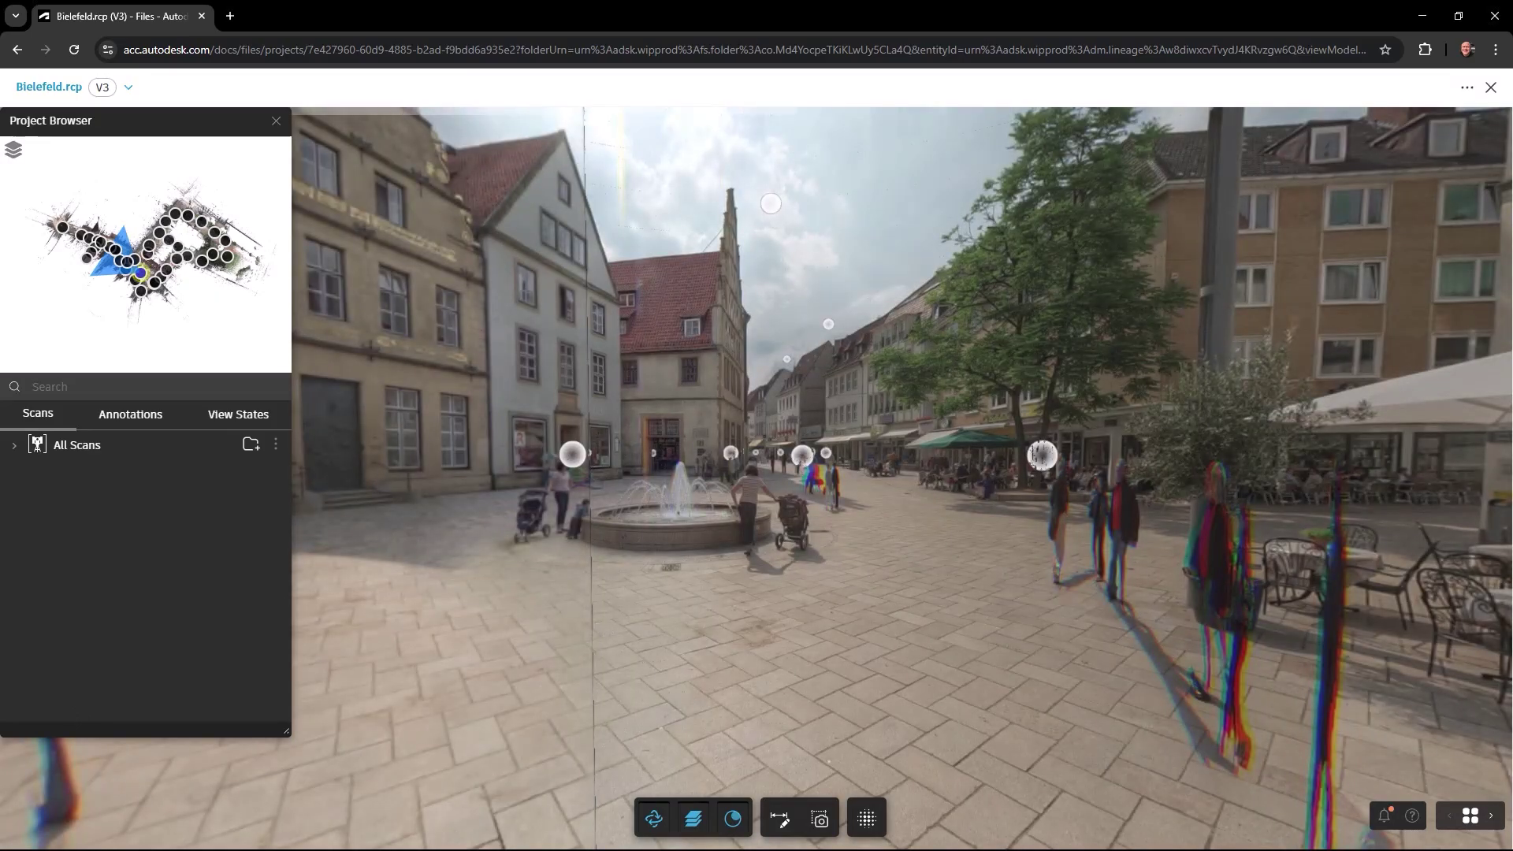
pyautogui.click(803, 459)
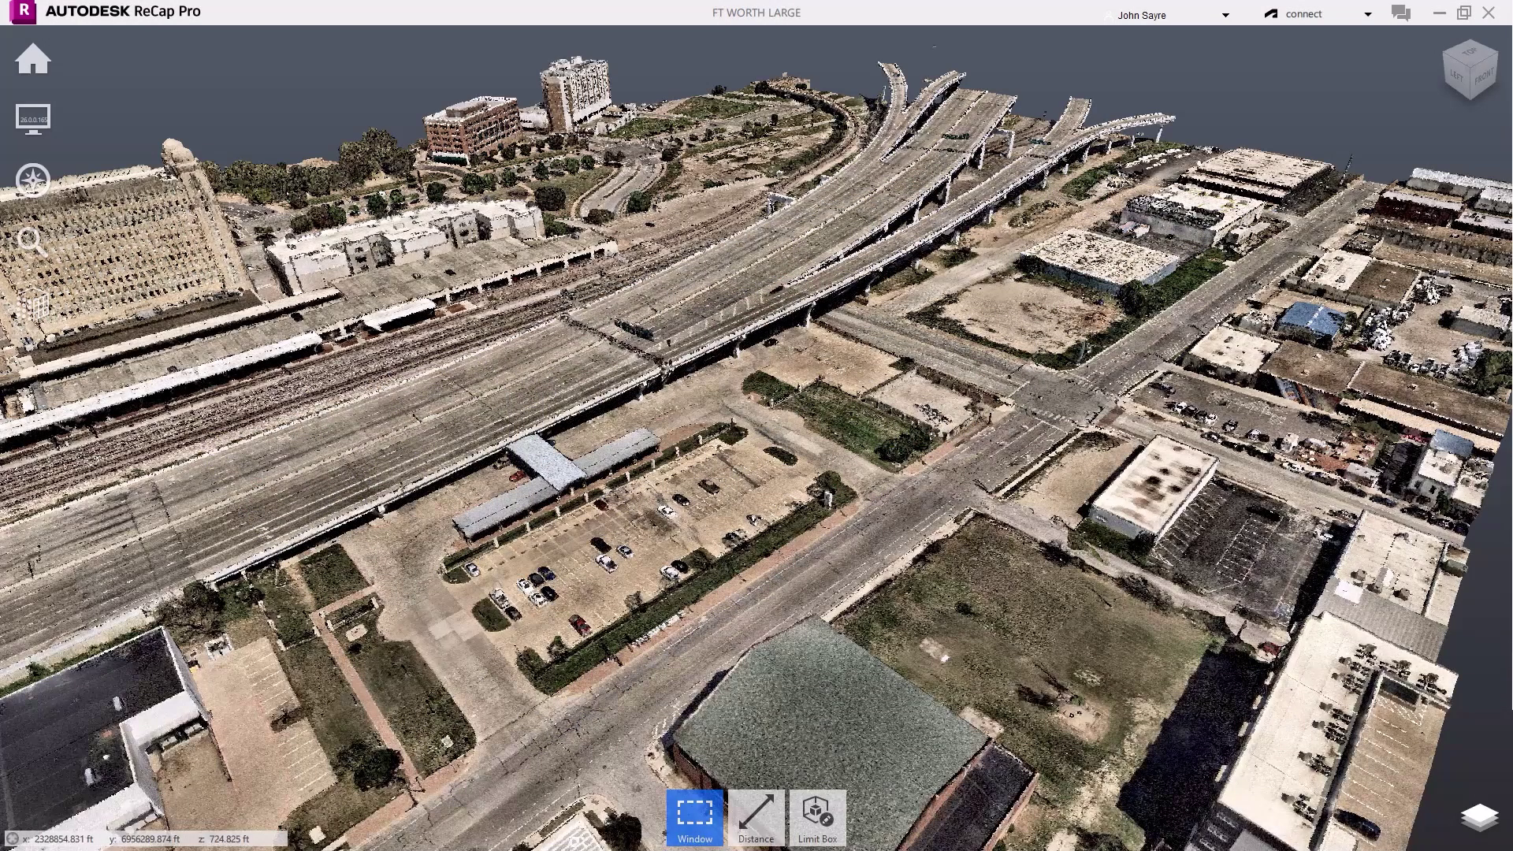
# Step: Group PointCloud_5_0 with PointCloud_4_0 as 'Proposed Project Scans' in the expanded scan list
pyautogui.click(1477, 818)
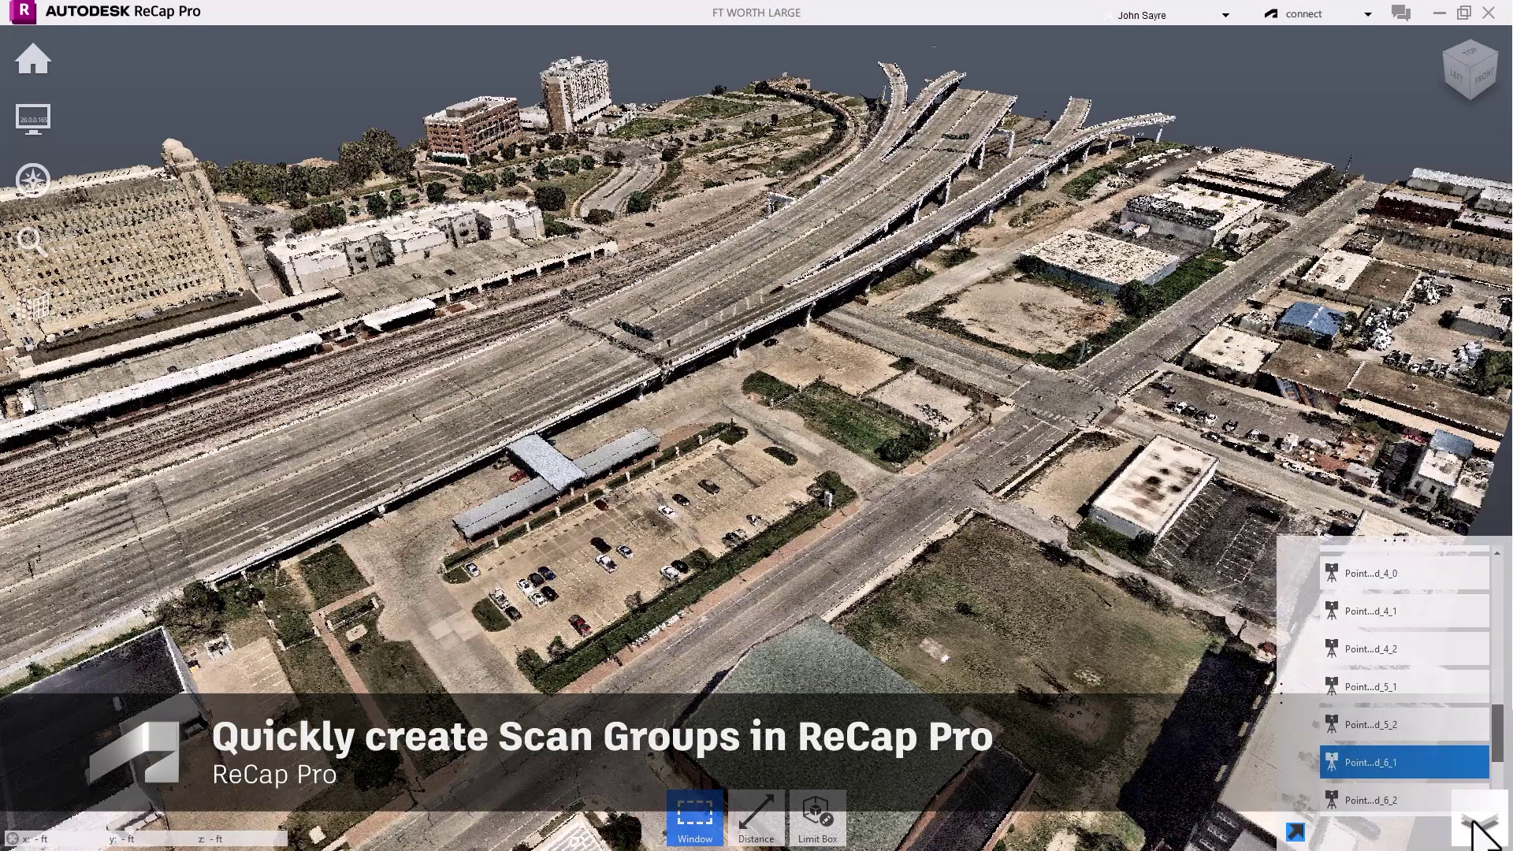
pyautogui.click(1475, 807)
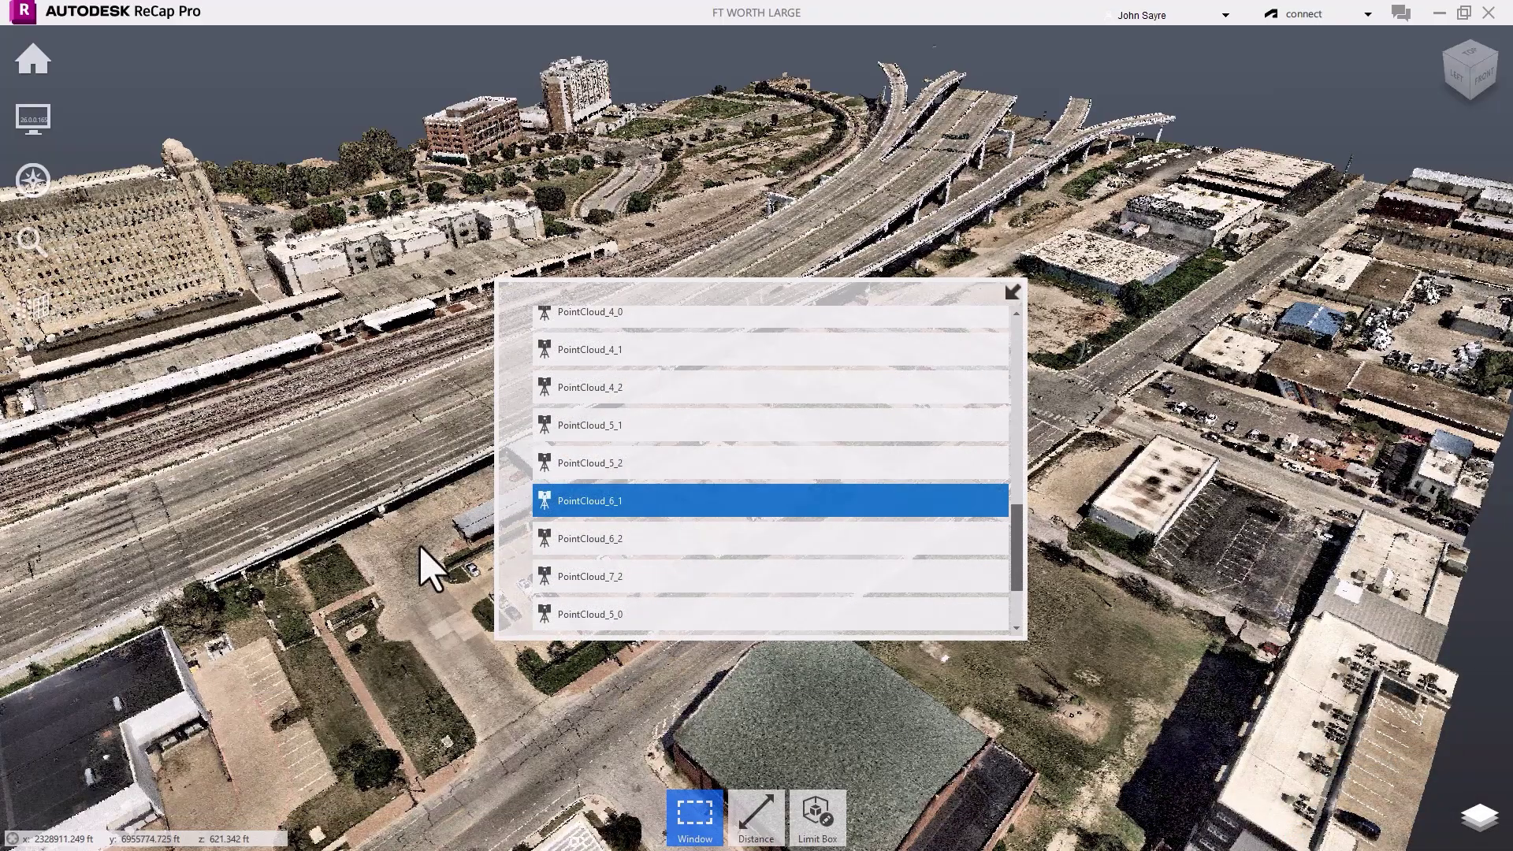
pyautogui.moveTo(680, 614)
pyautogui.mouseDown()
pyautogui.moveTo(656, 538)
pyautogui.moveTo(680, 318)
pyautogui.mouseUp()
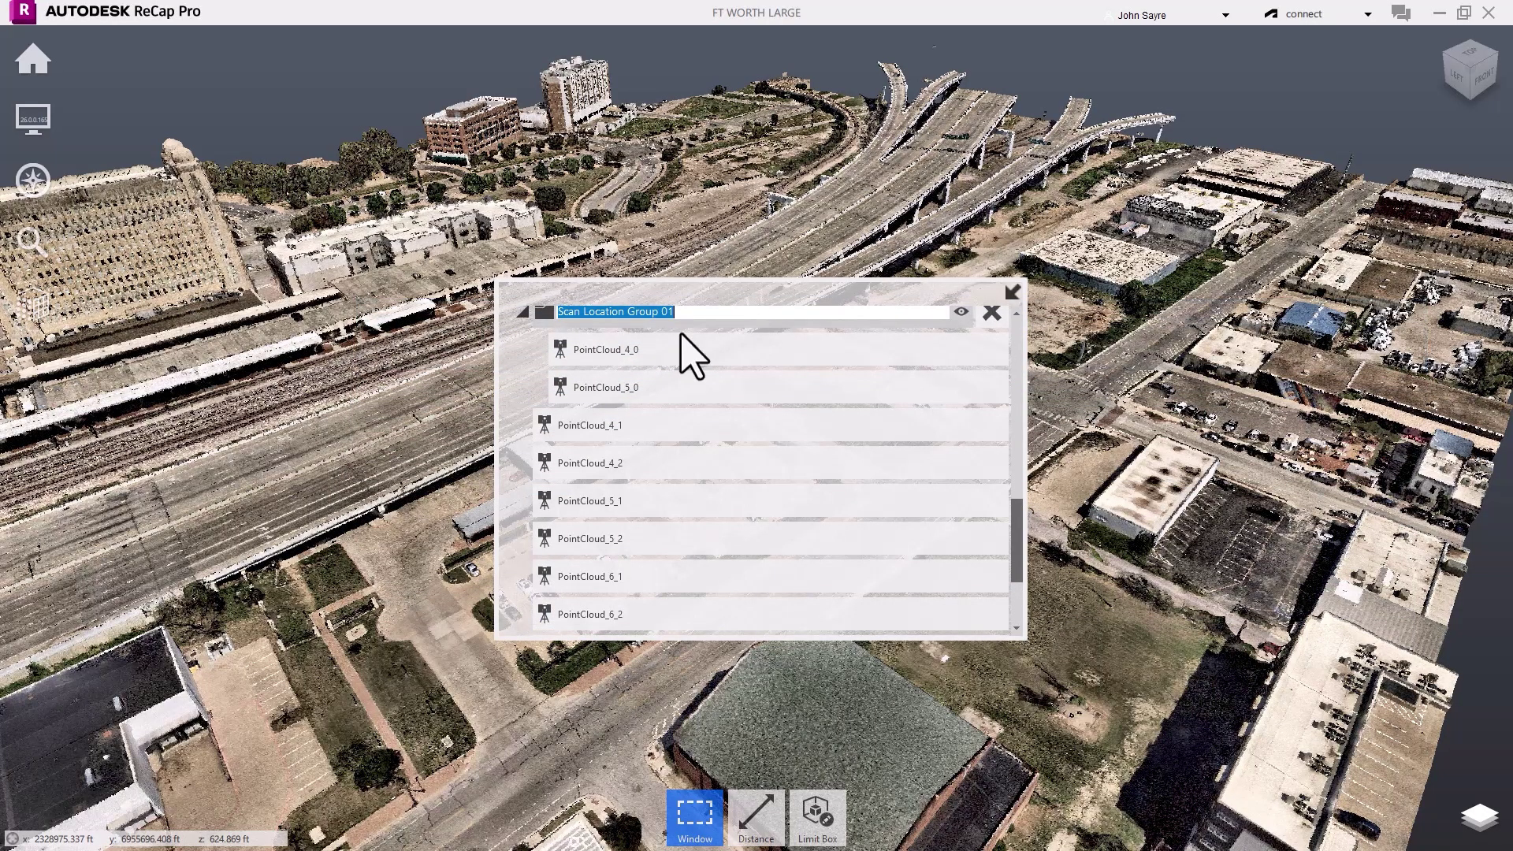
pyautogui.write('Proposed Project Scans')
pyautogui.press('Return')
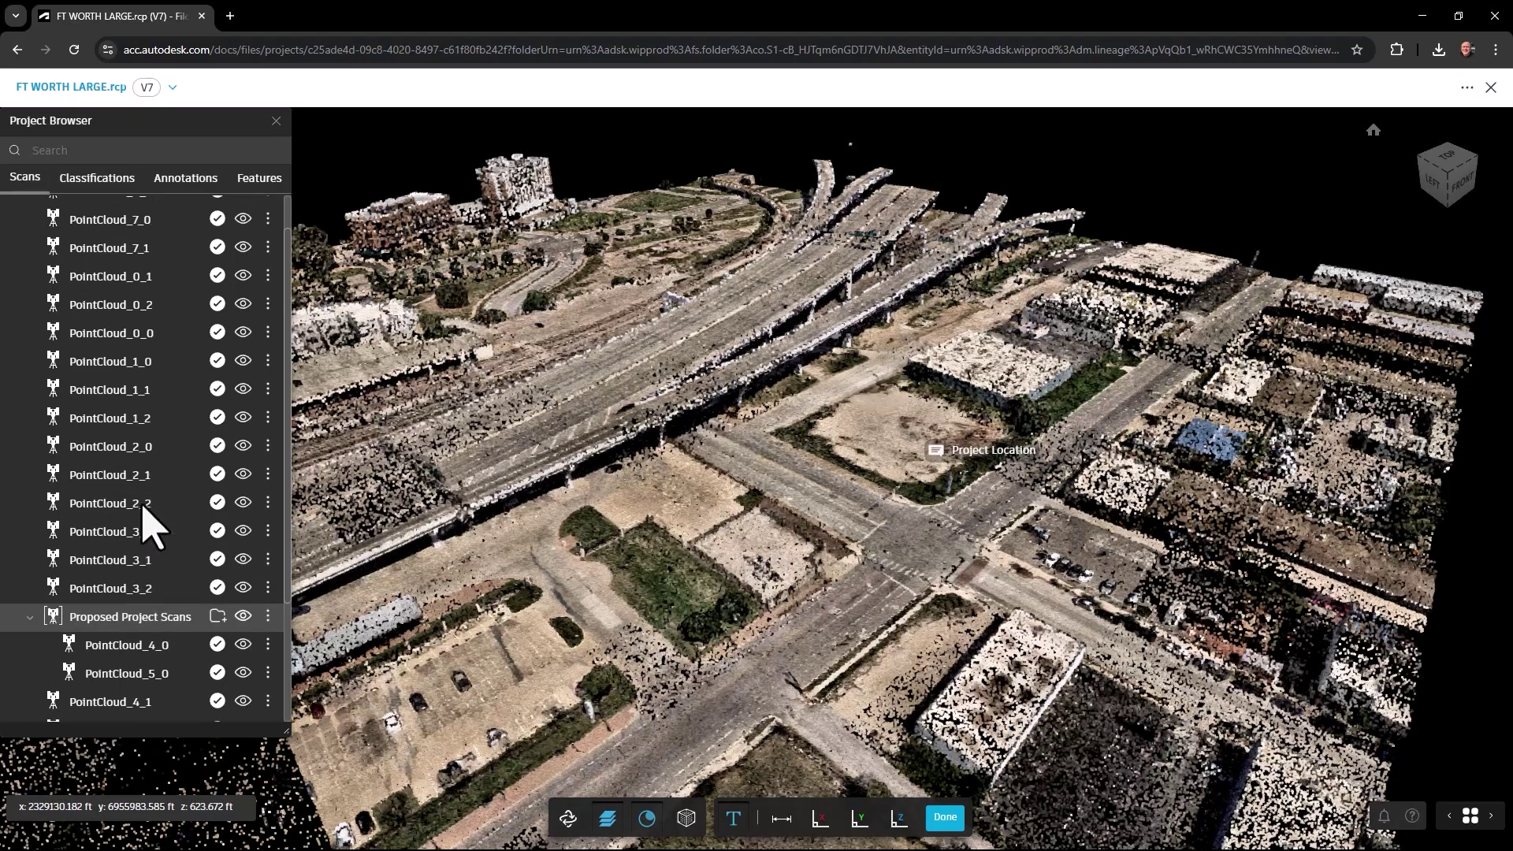
pyautogui.scroll(3, 142, 520)
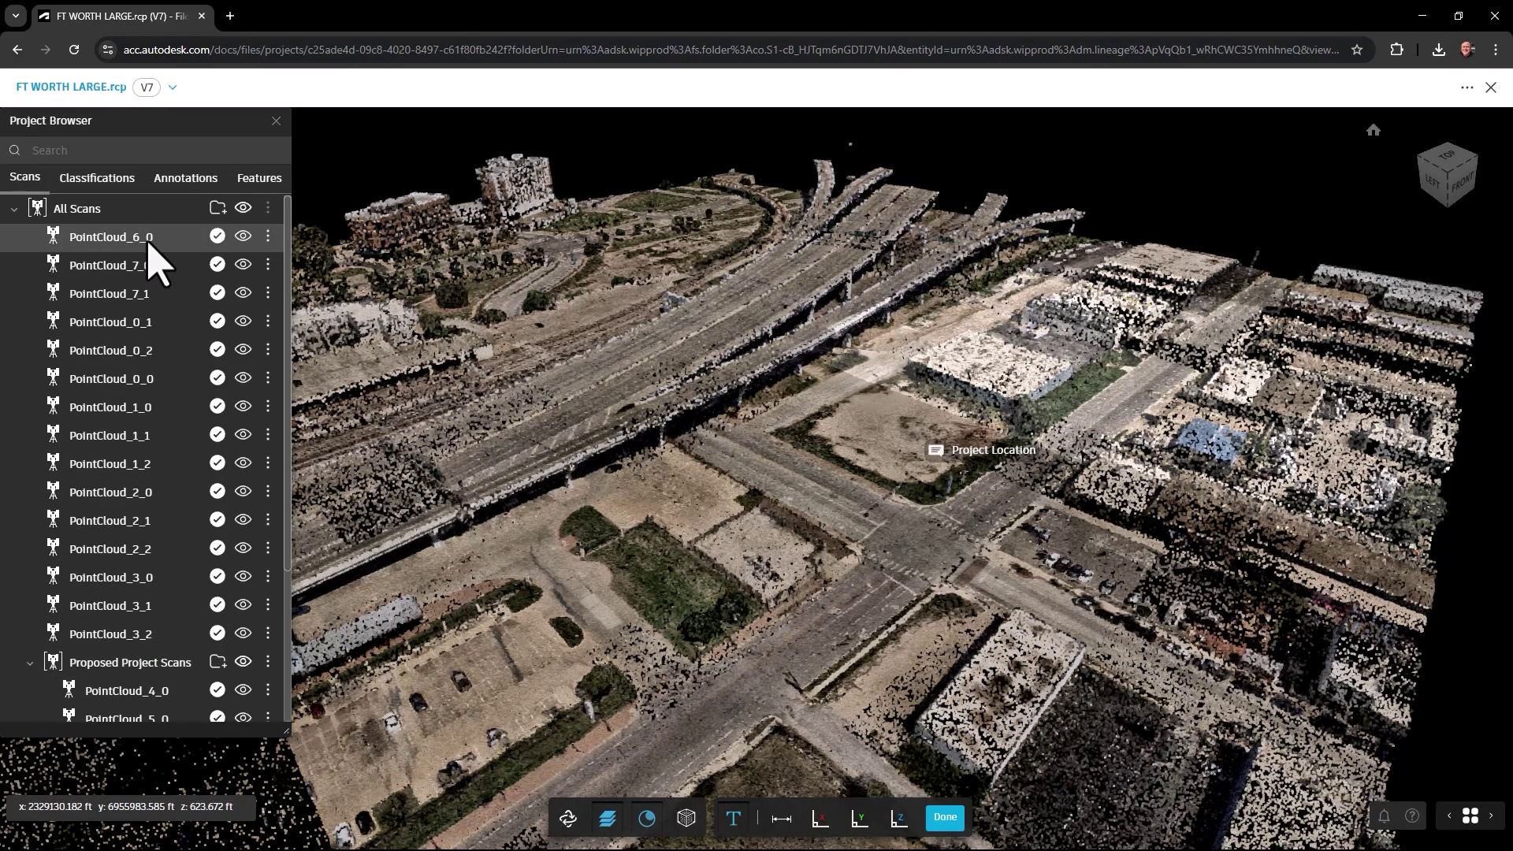
# Step: Move PointCloud_6_0 and PointCloud_7_0 into the Proposed Project Scans group
pyautogui.moveTo(151, 238); pyautogui.dragTo(175, 357)
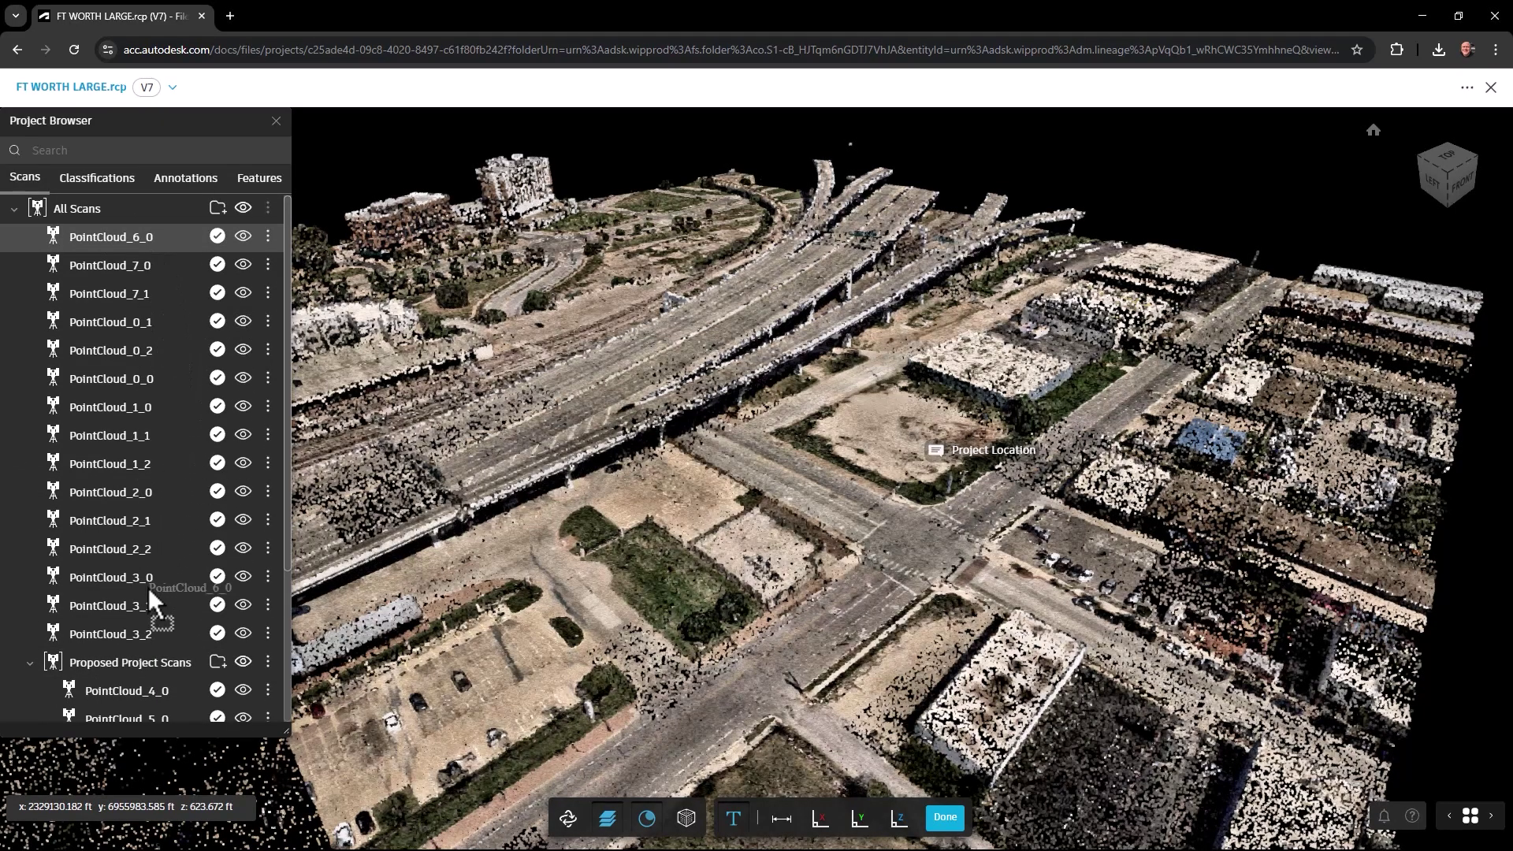
pyautogui.moveTo(148, 587); pyautogui.dragTo(135, 664)
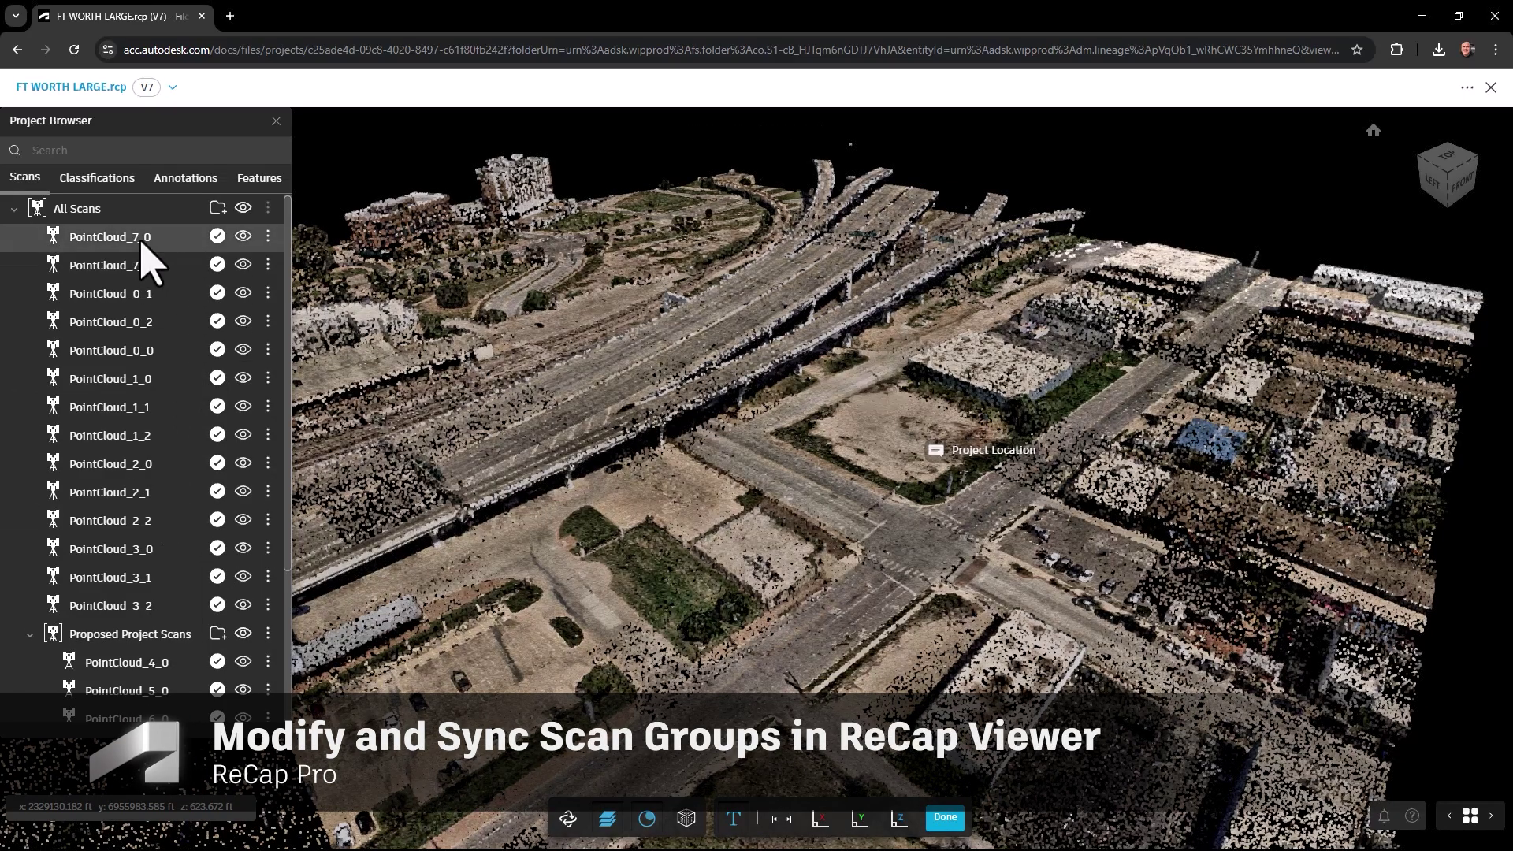
pyautogui.moveTo(145, 241); pyautogui.dragTo(130, 413)
pyautogui.moveTo(114, 595); pyautogui.dragTo(112, 627)
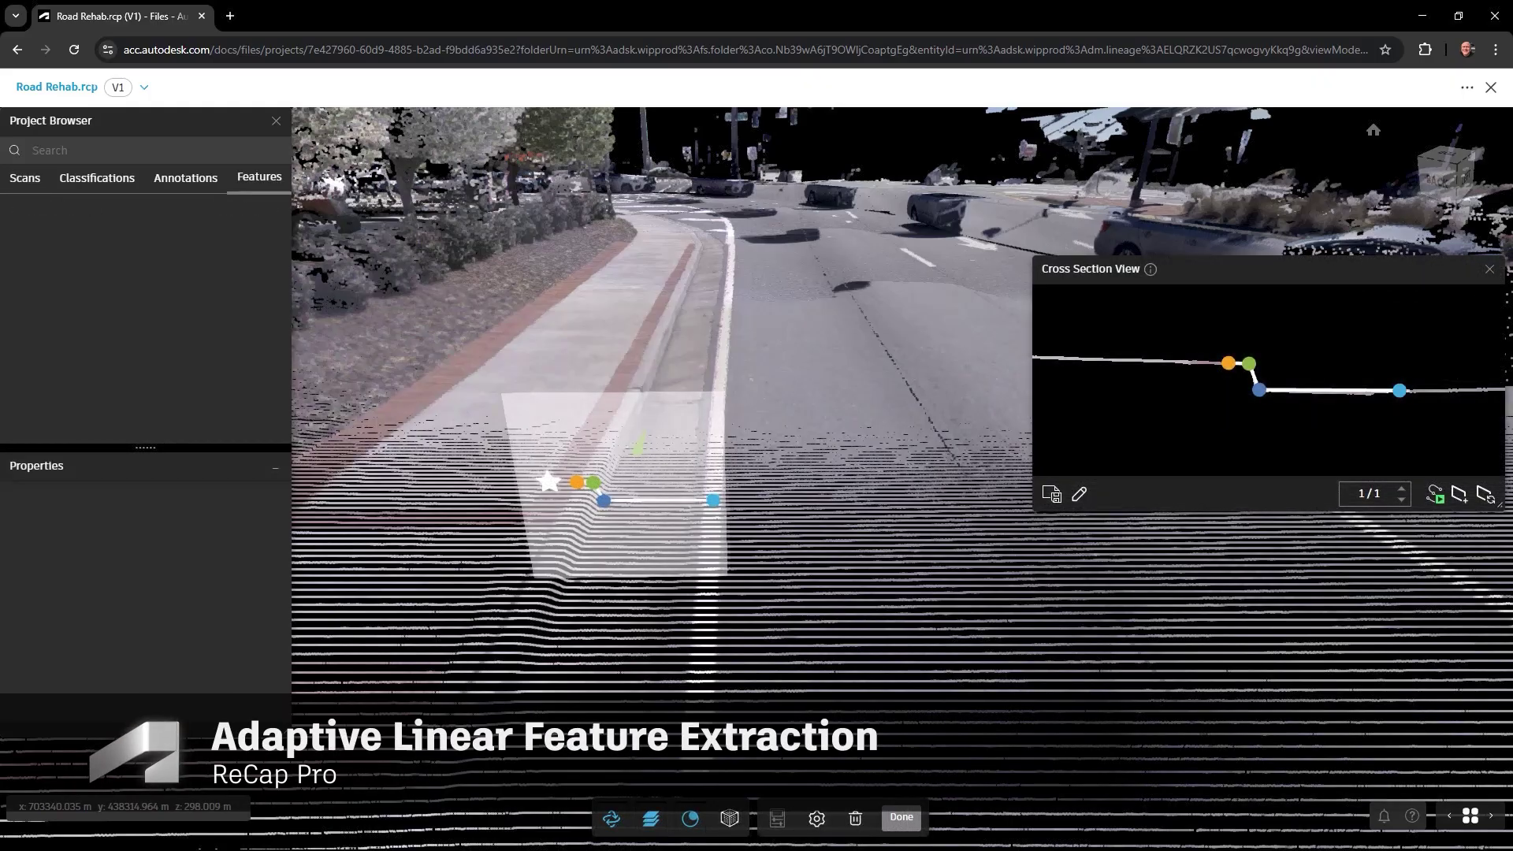
# Step: Auto-extract the curb lines along the road, stopping at the intersection
pyautogui.click(1435, 502)
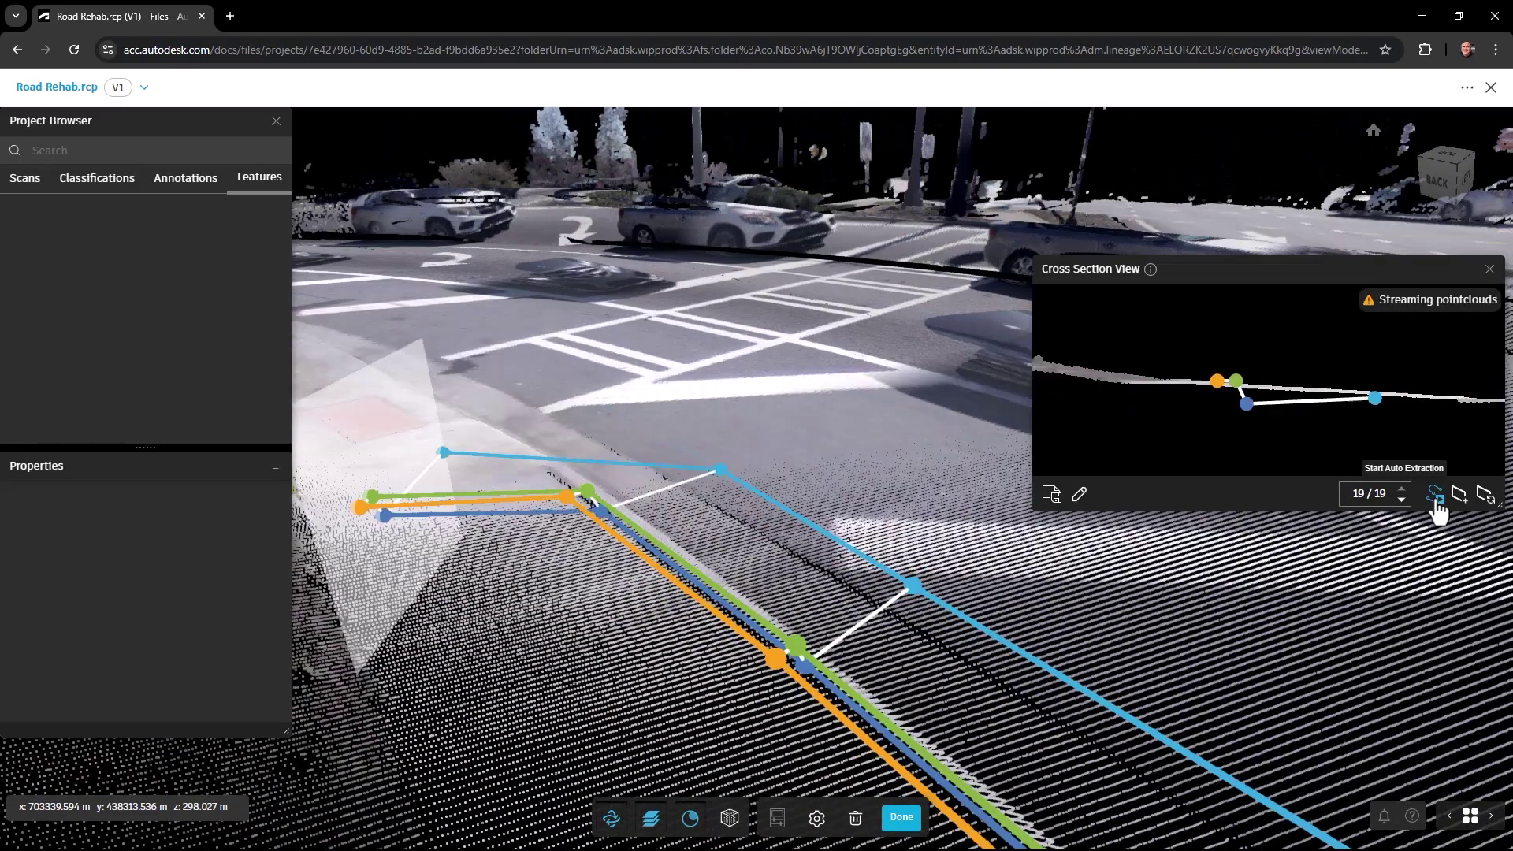
pyautogui.click(1437, 496)
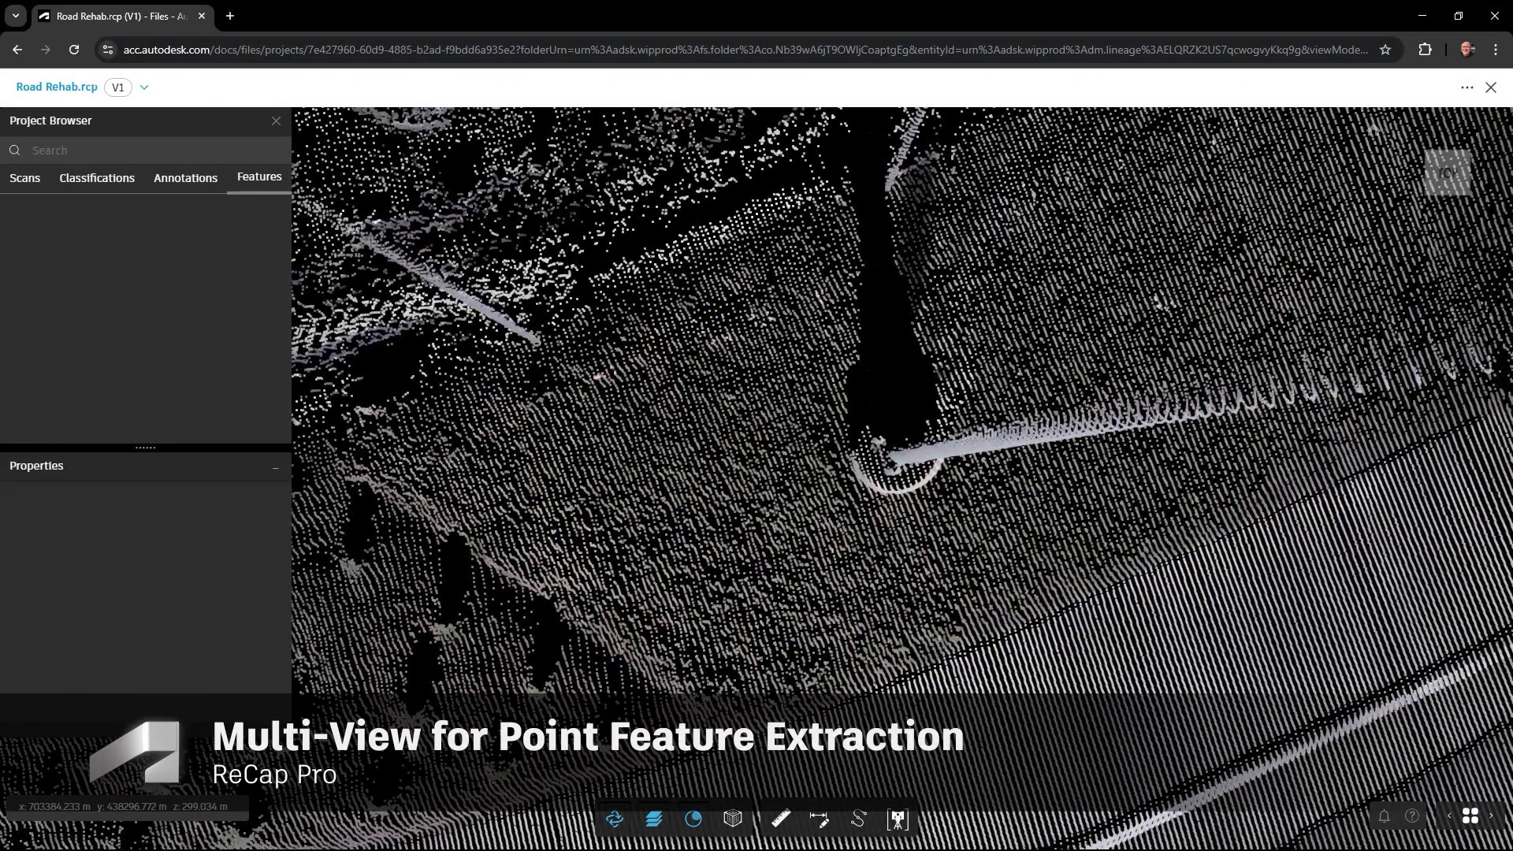
# Step: Place a Pole point feature on the scanned pole, then set its base and centre in the Side and Top sections
pyautogui.click(858, 818)
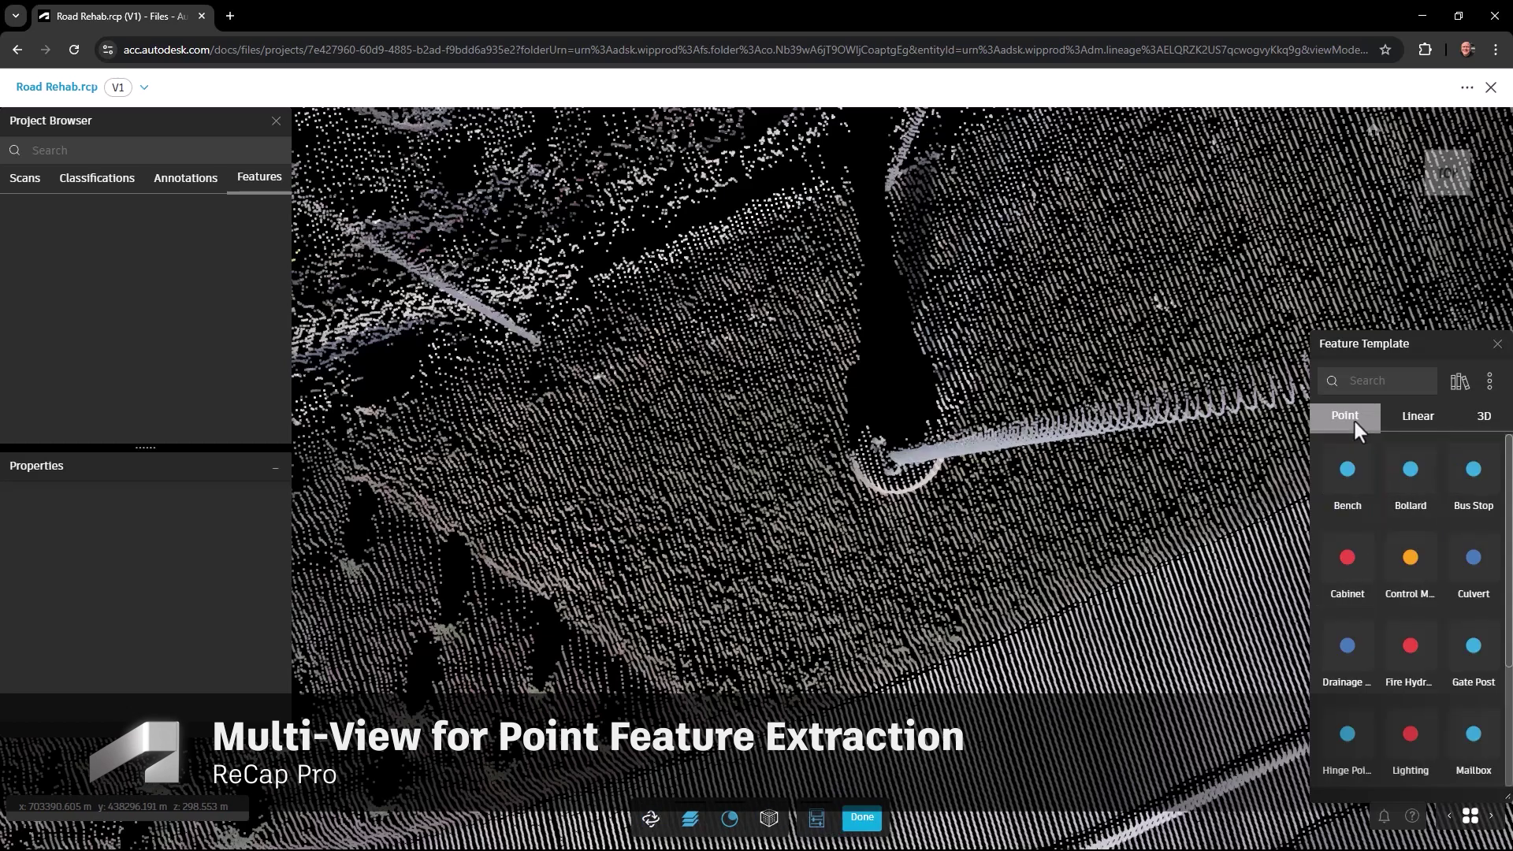
pyautogui.scroll(-3, 1404, 609)
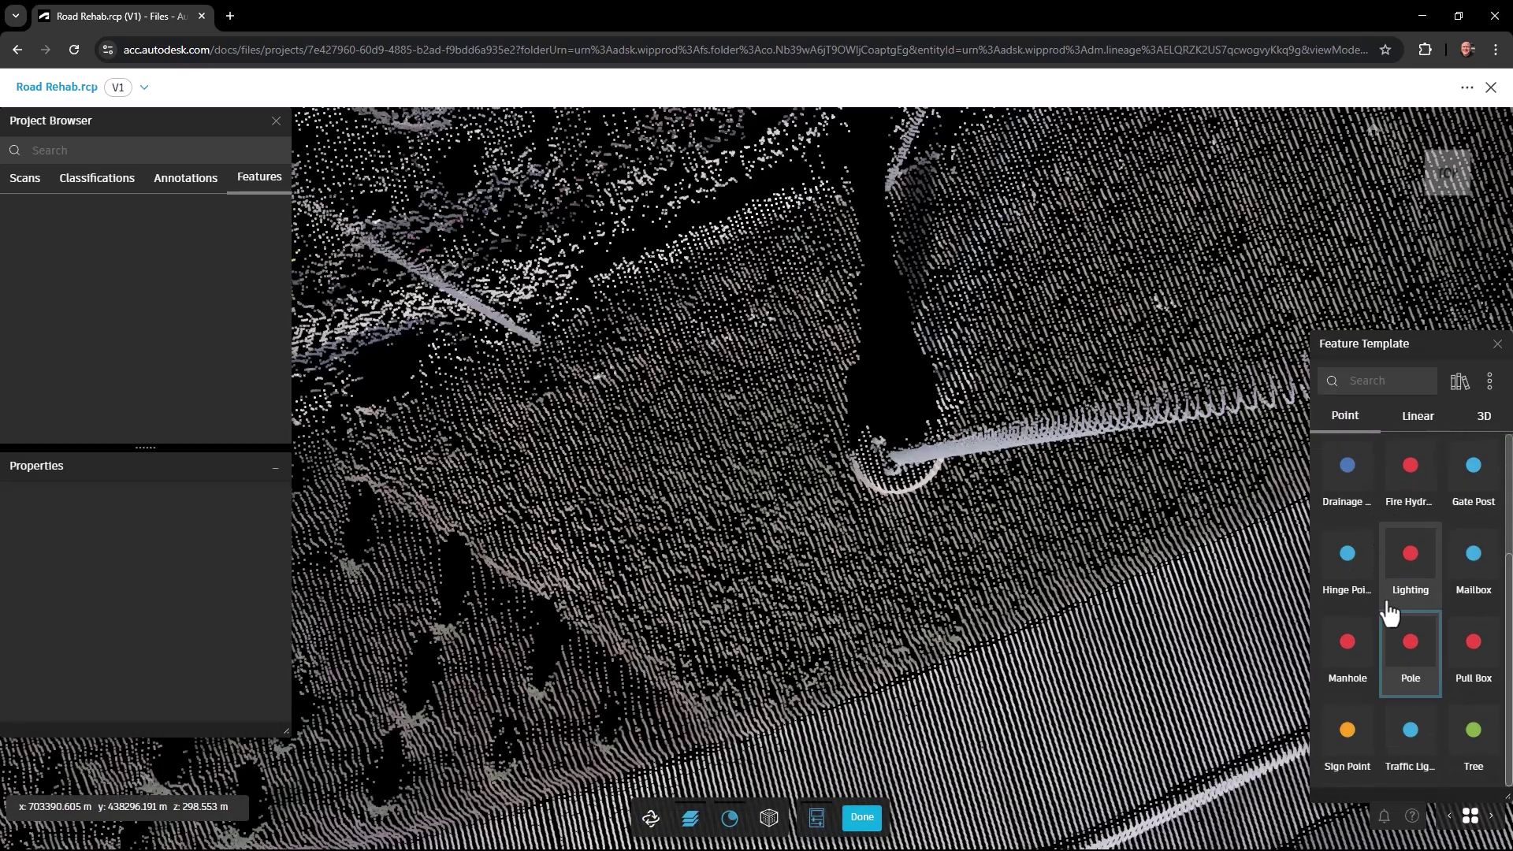
pyautogui.click(1409, 659)
pyautogui.click(899, 481)
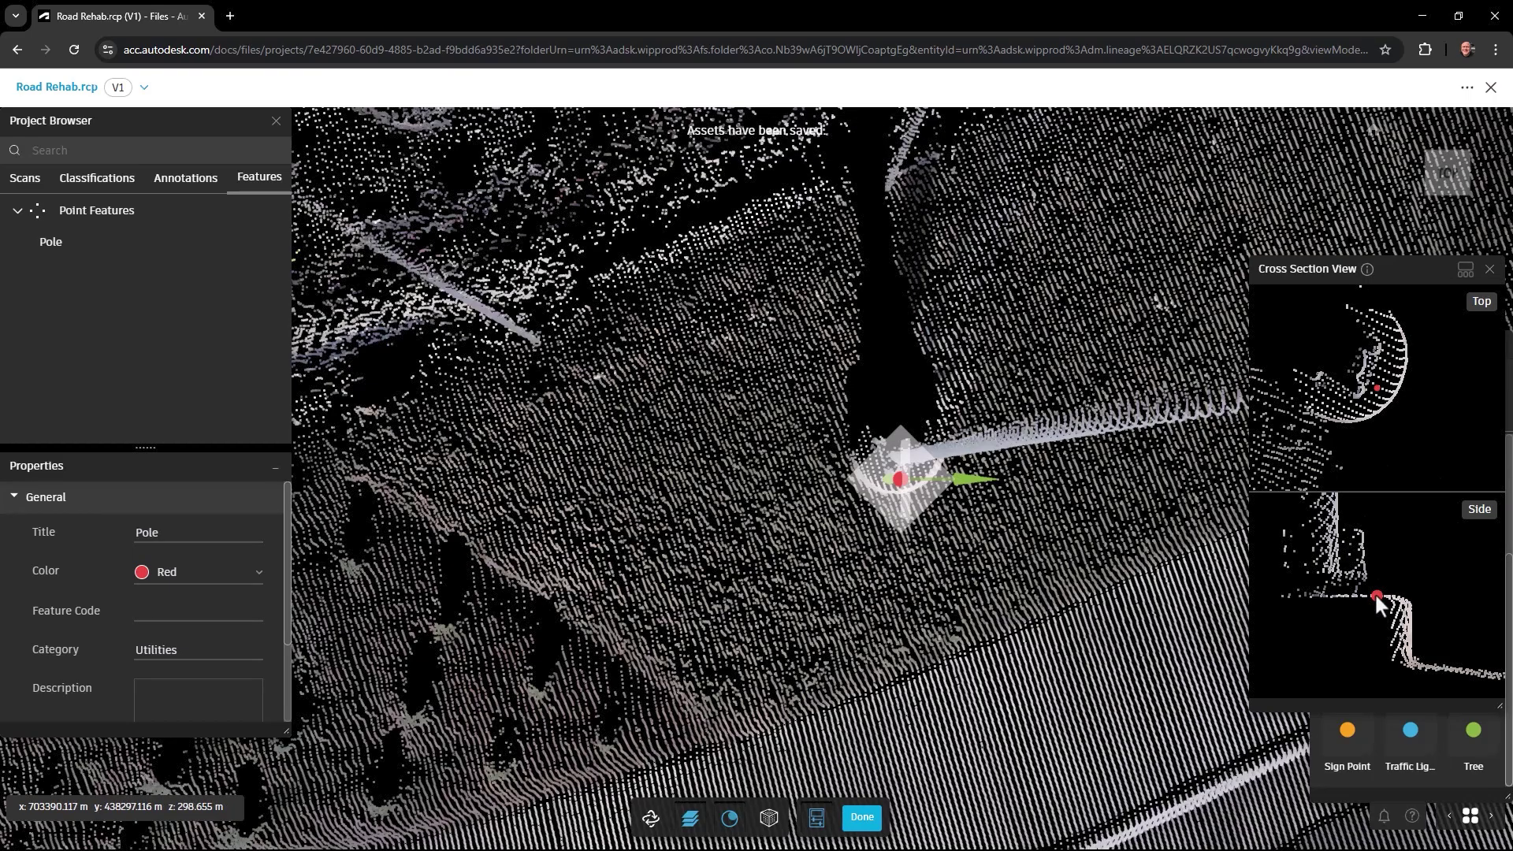
pyautogui.click(1419, 666)
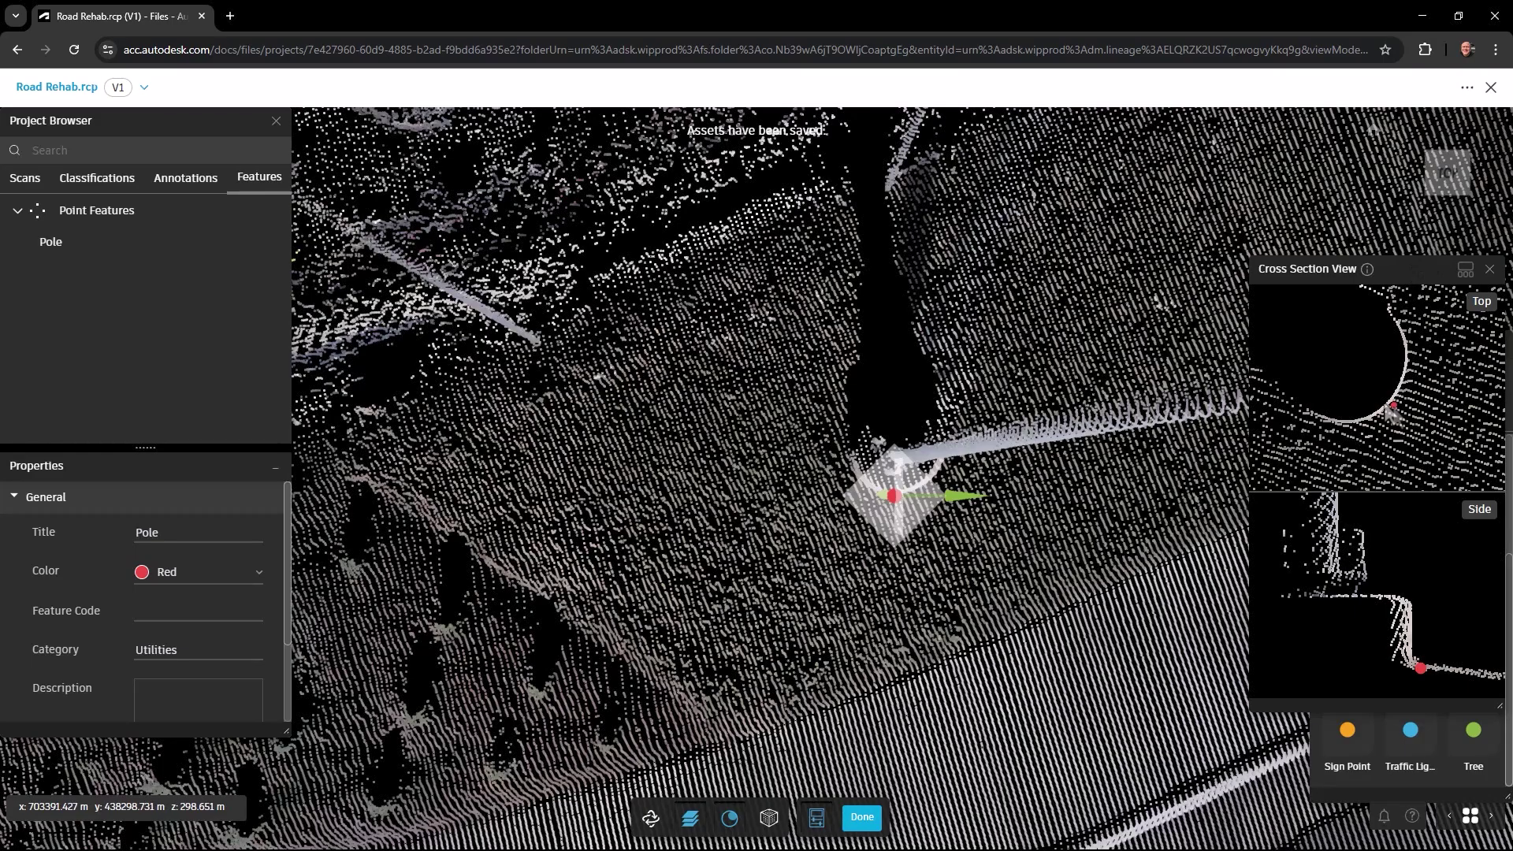
pyautogui.click(1346, 358)
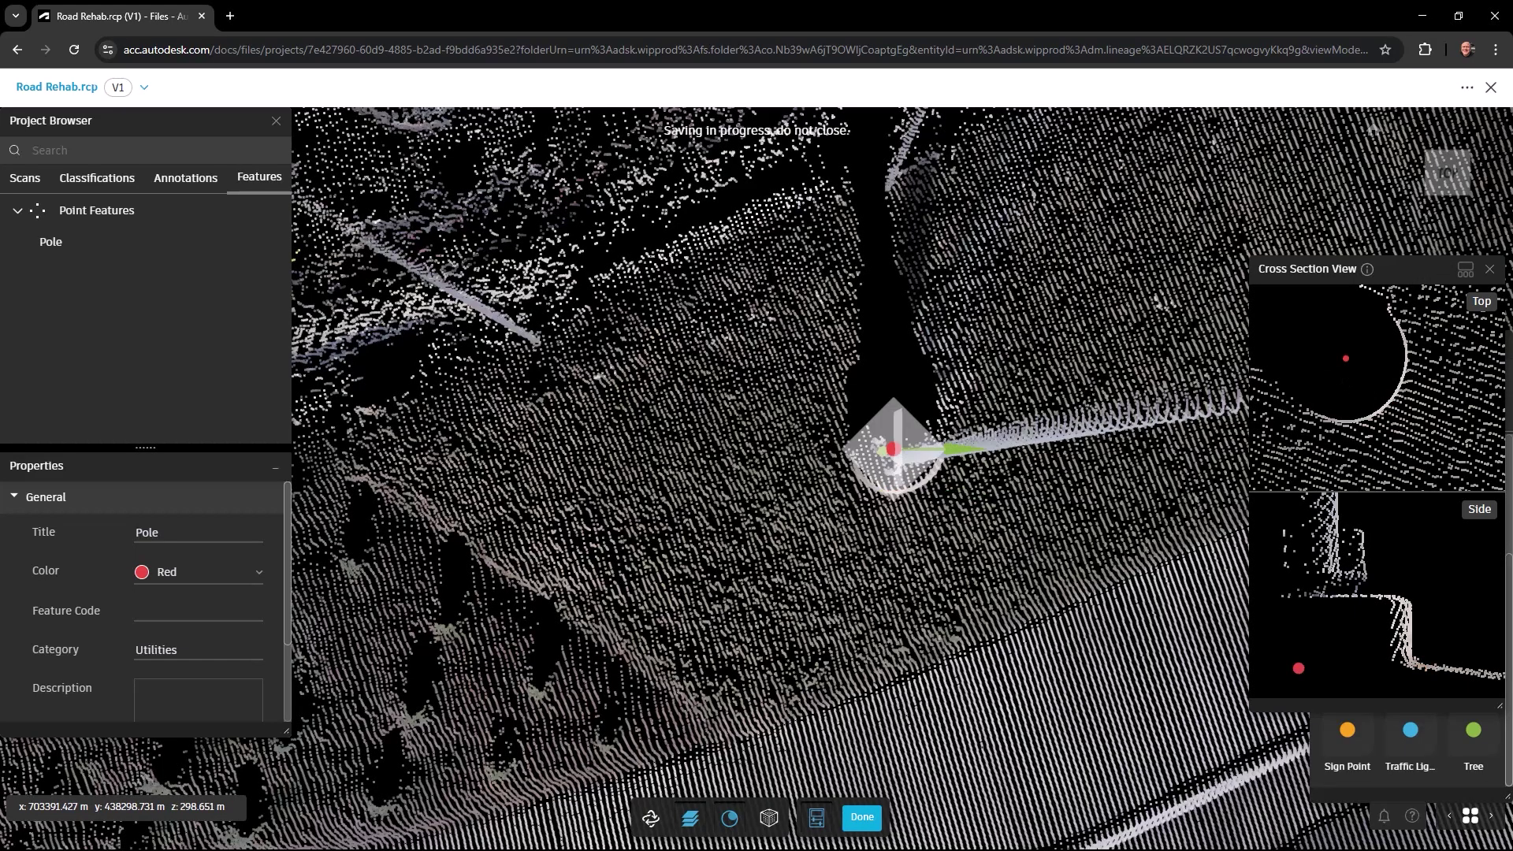